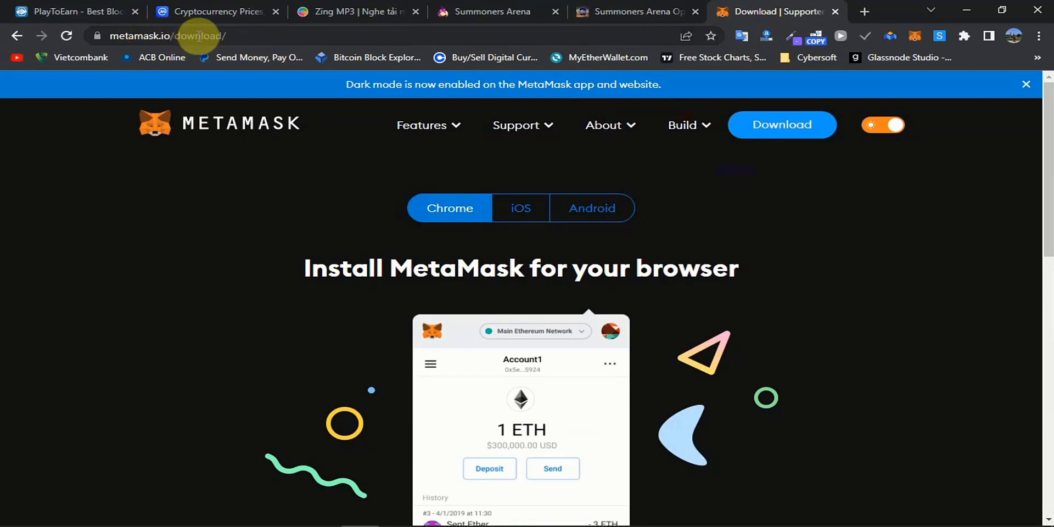
# Go to metamask.io, open Download now, view Install MetaMask for Chrome, then return to the guide.
pyautogui.click(242, 33)
pyautogui.moveTo(242, 32); pyautogui.dragTo(181, 31)
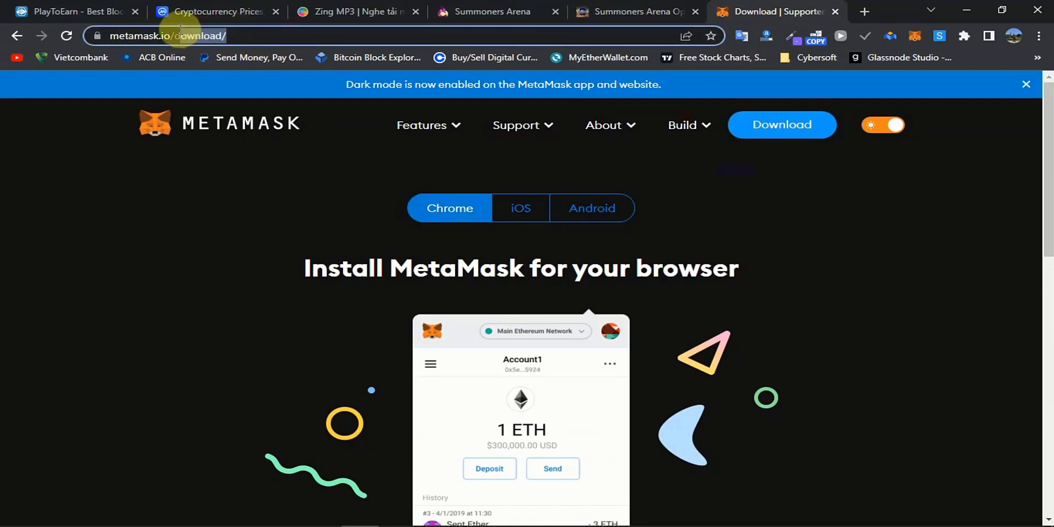
pyautogui.press('BackSpace')
pyautogui.press('Return')
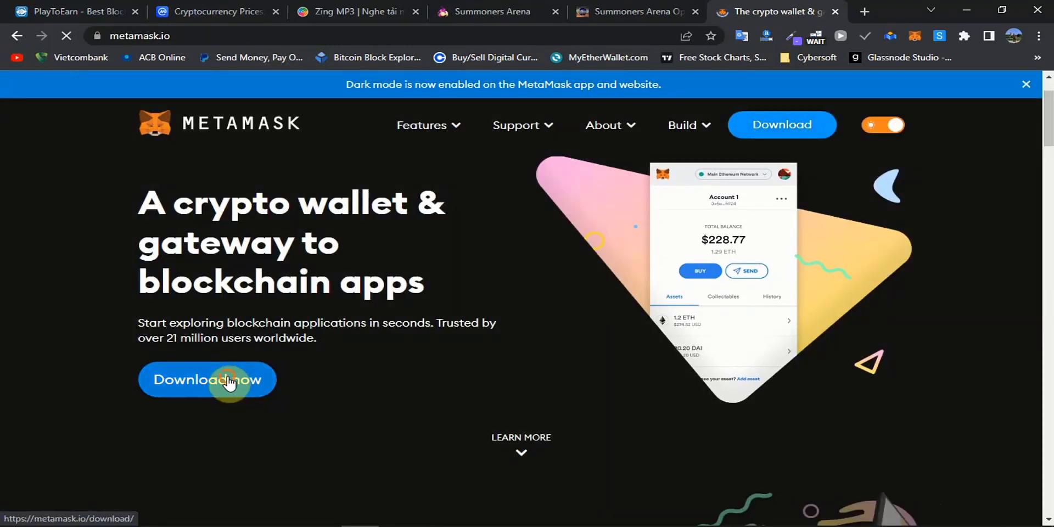
pyautogui.click(230, 382)
pyautogui.scroll(-5, 429, 359)
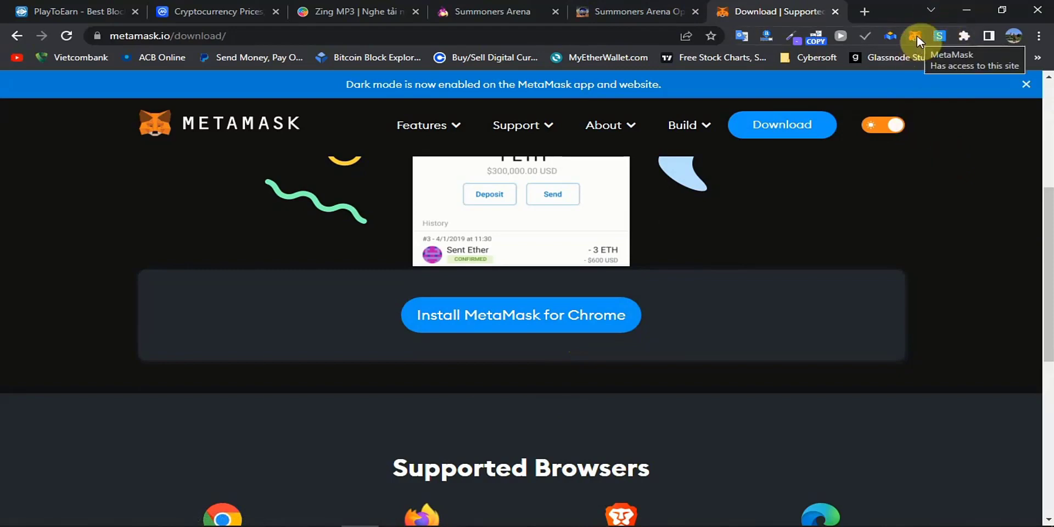
pyautogui.click(645, 7)
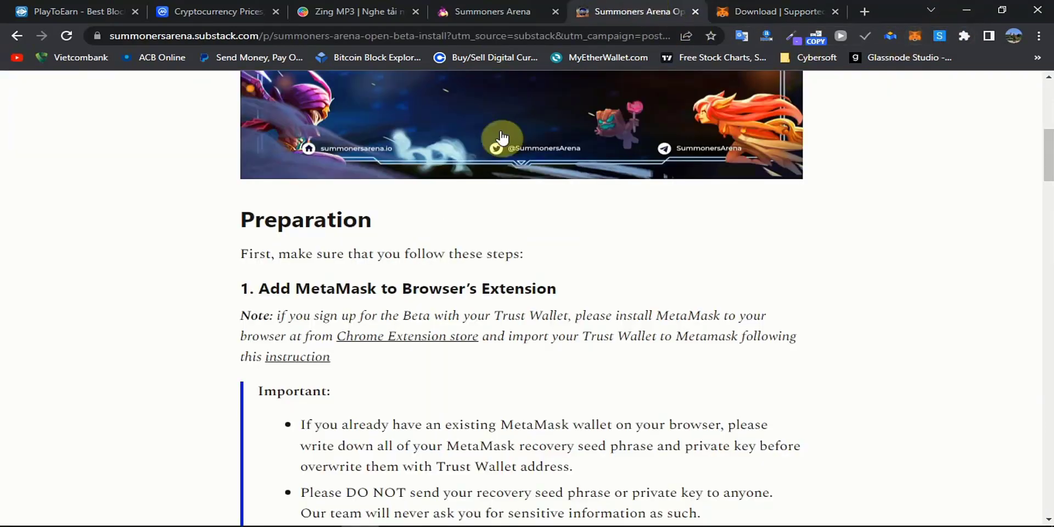
# Scroll the guide to '2. Add BSC Testnet Network' and close the MetaMask download tab.
pyautogui.click(801, 6)
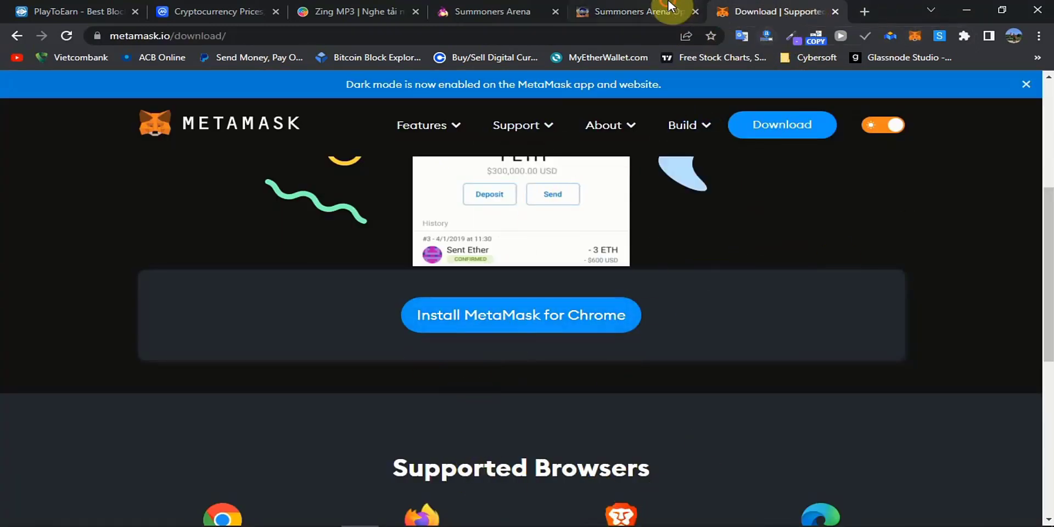
pyautogui.click(669, 8)
pyautogui.scroll(-9, 512, 289)
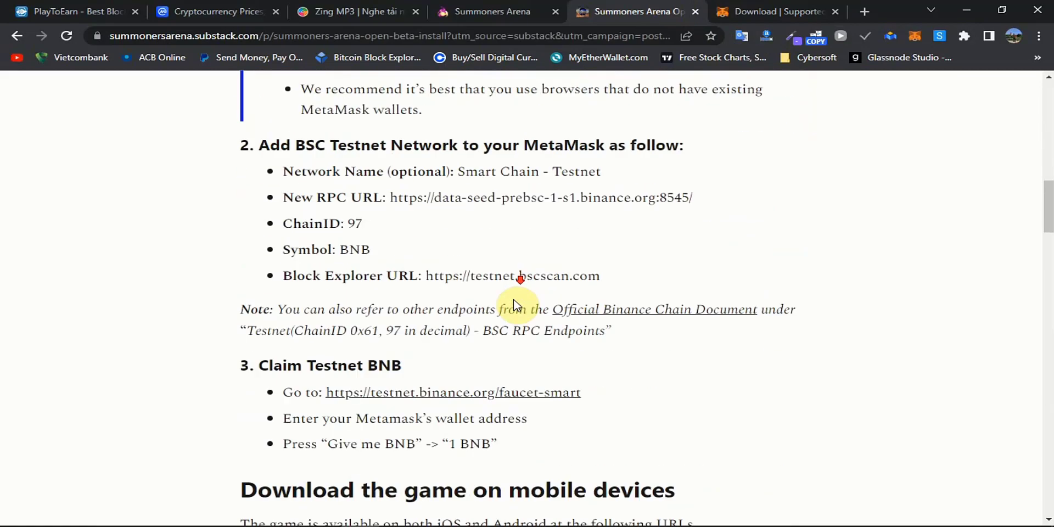
pyautogui.click(758, 8)
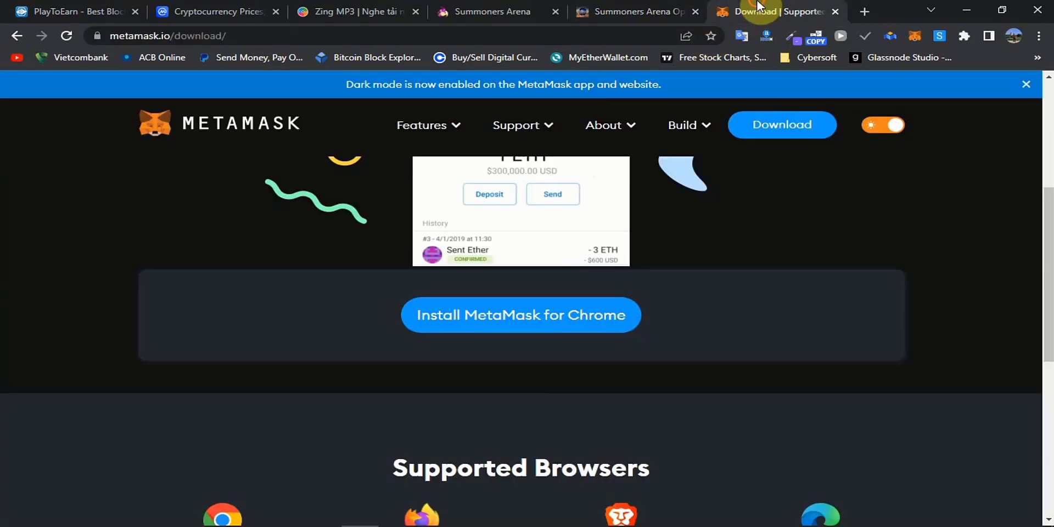
pyautogui.click(835, 11)
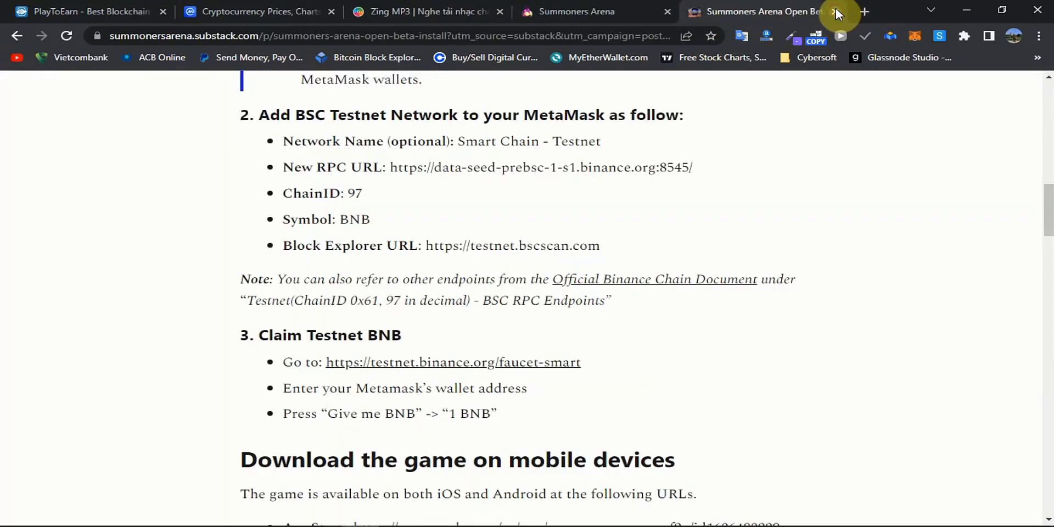
pyautogui.click(866, 11)
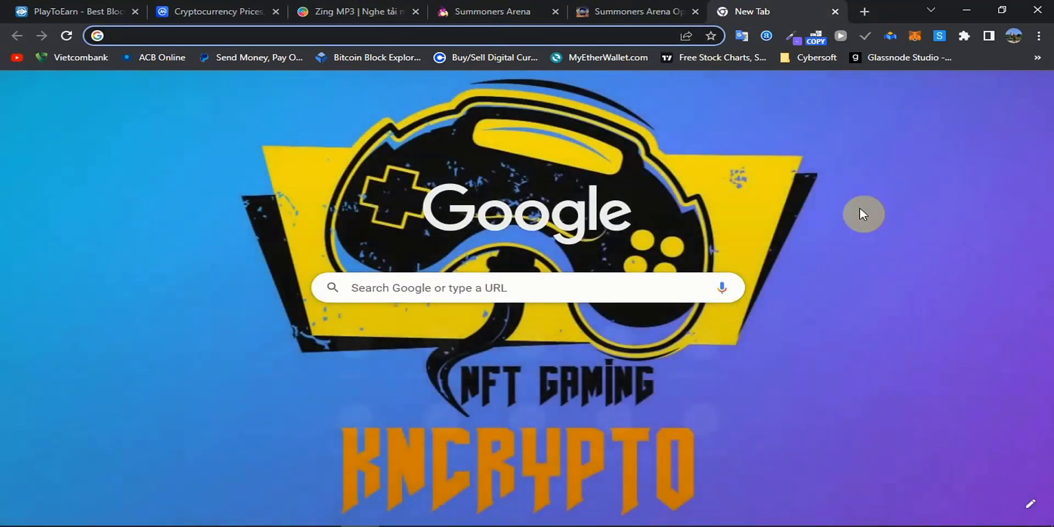
# Go to chainlist.org, connect the MetaMask wallet, and turn on Testnets.
pyautogui.write('chainlist.org')
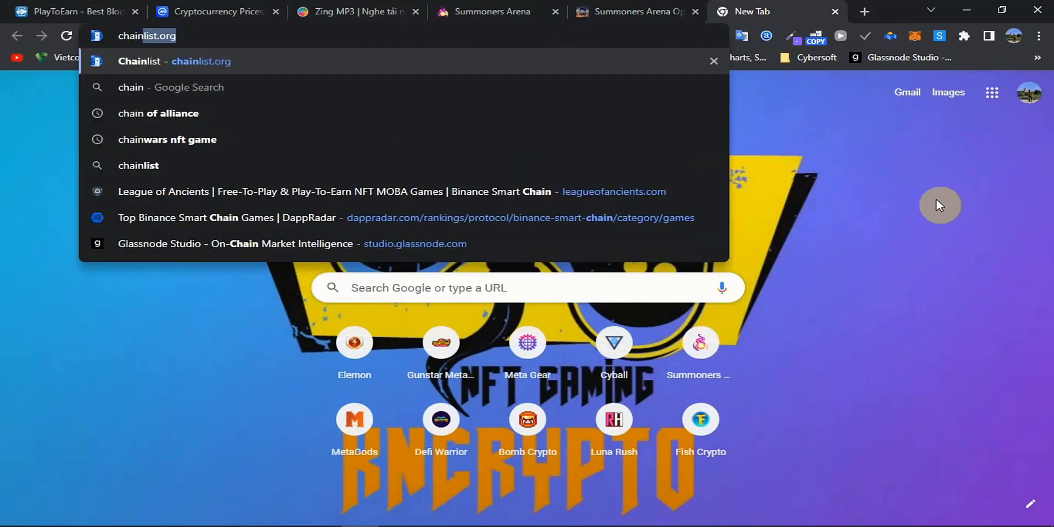
pyautogui.press('Return')
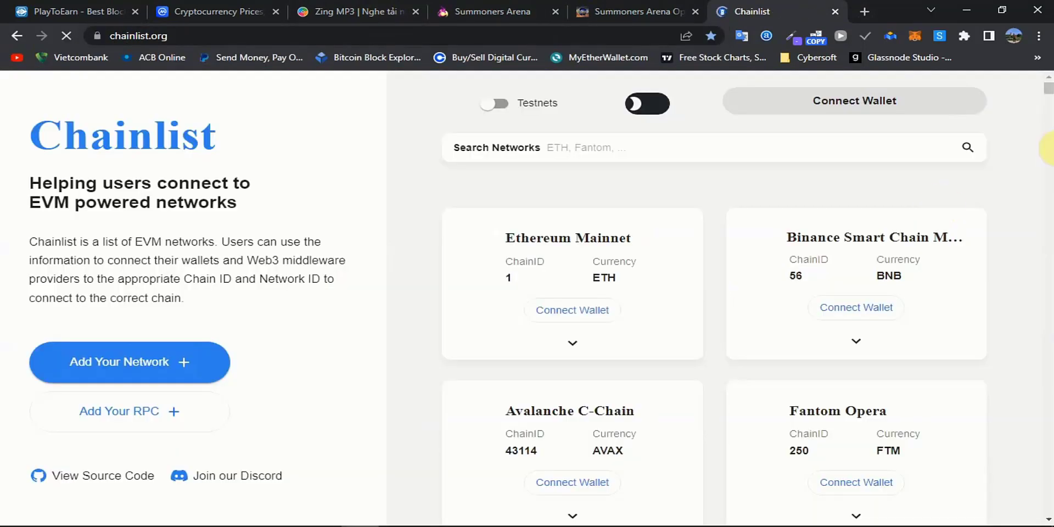
pyautogui.click(911, 108)
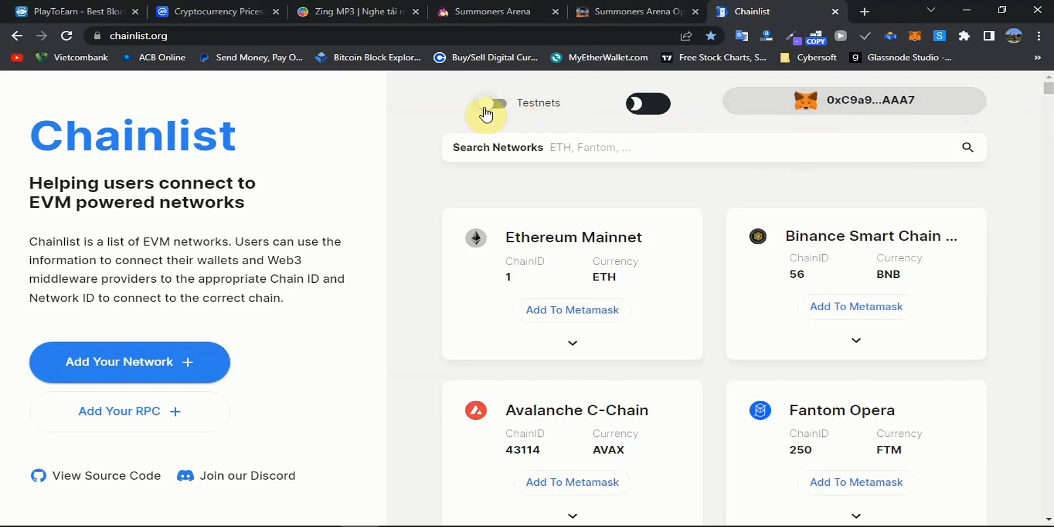
pyautogui.click(512, 102)
# Search 'bsc', try ChainID 56, then request adding the ChainID 97 testnet to MetaMask.
pyautogui.click(628, 147)
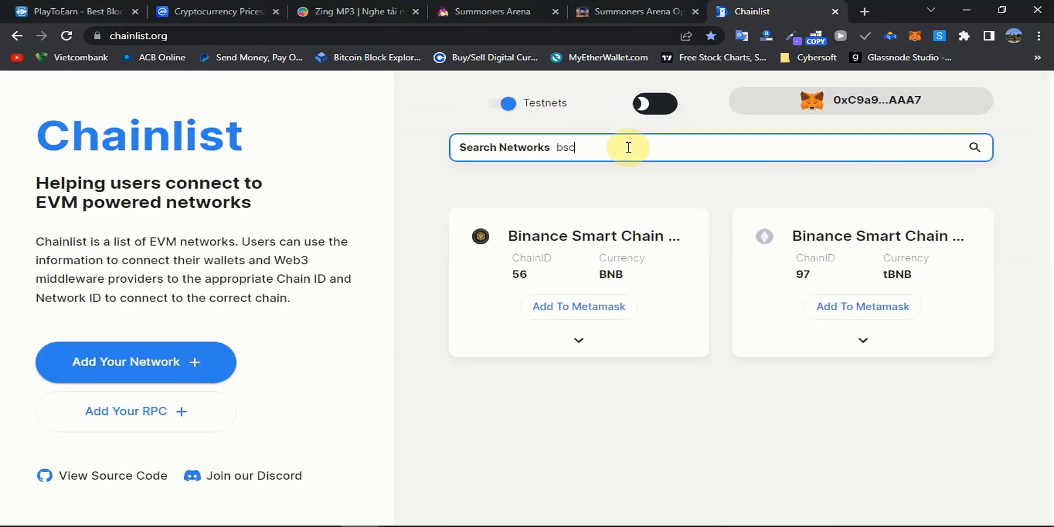
pyautogui.click(576, 309)
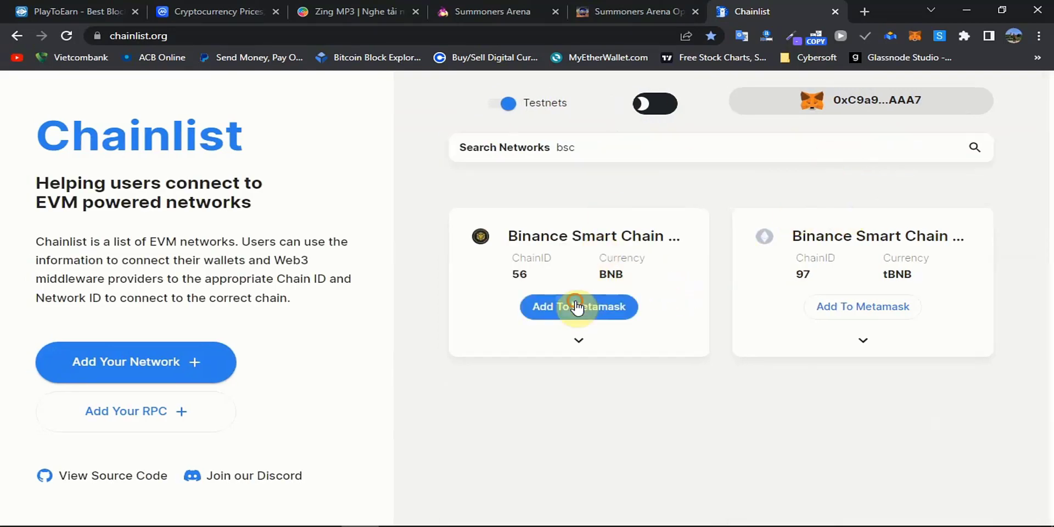
pyautogui.click(915, 36)
pyautogui.click(568, 443)
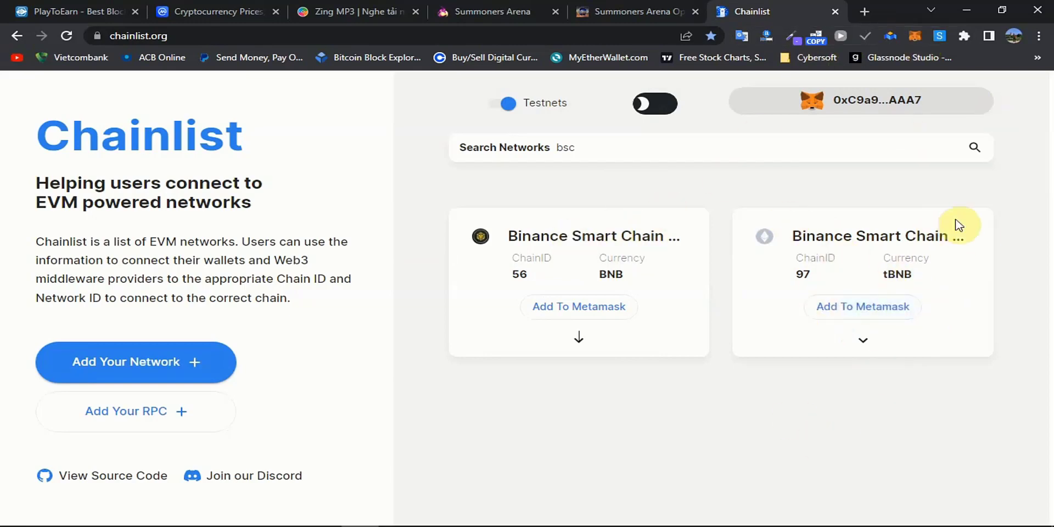
pyautogui.click(903, 305)
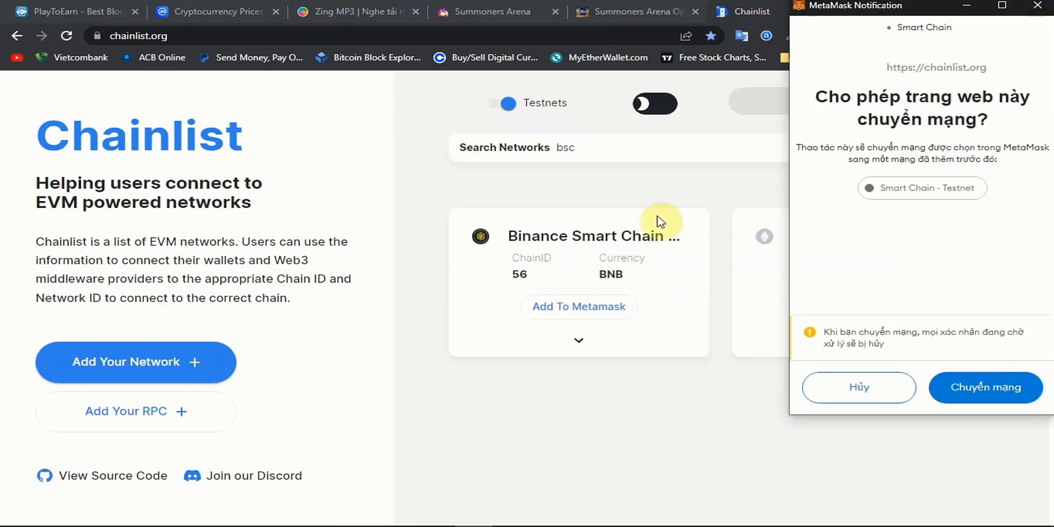
# Approve switching MetaMask to Smart Chain - Testnet and dismiss the wallet's safety notice.
pyautogui.click(997, 394)
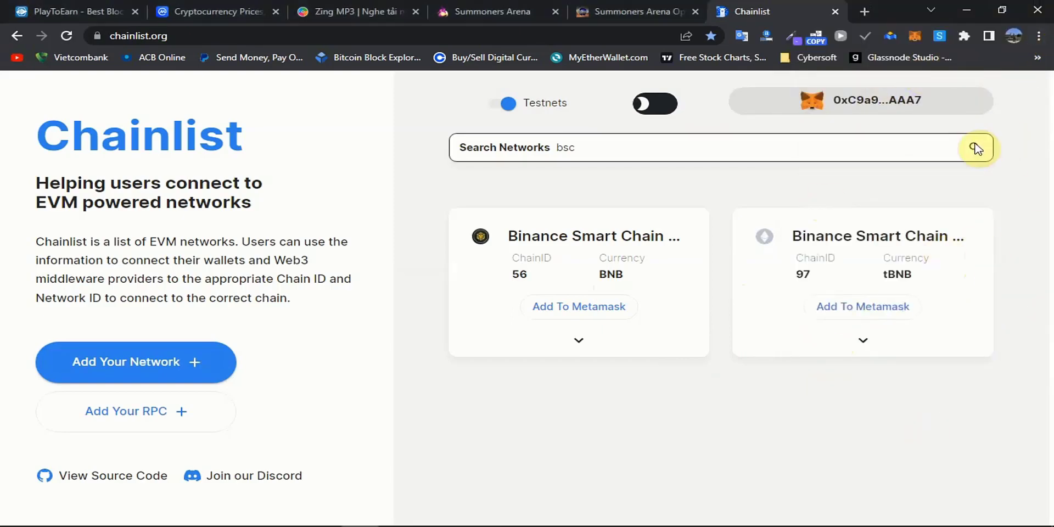
pyautogui.click(914, 36)
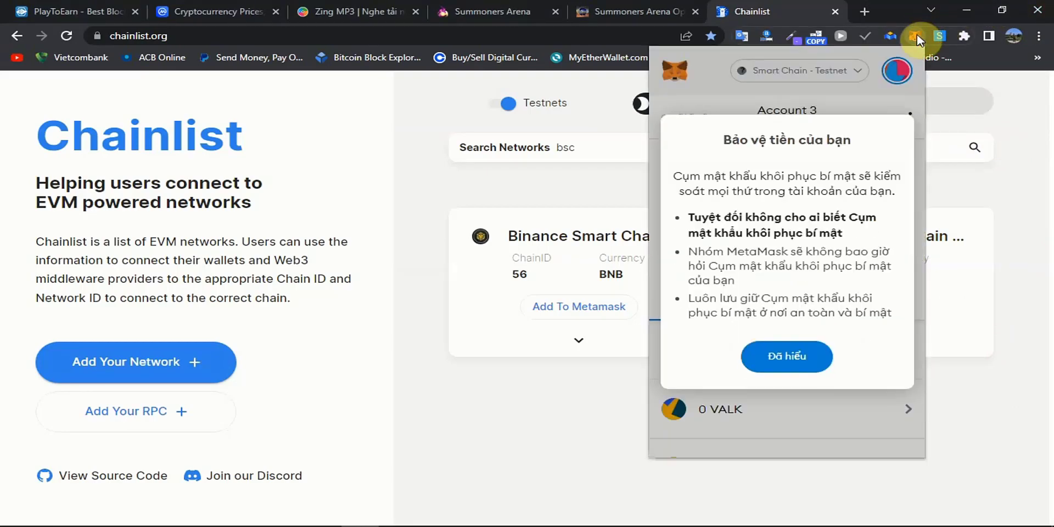
pyautogui.click(790, 361)
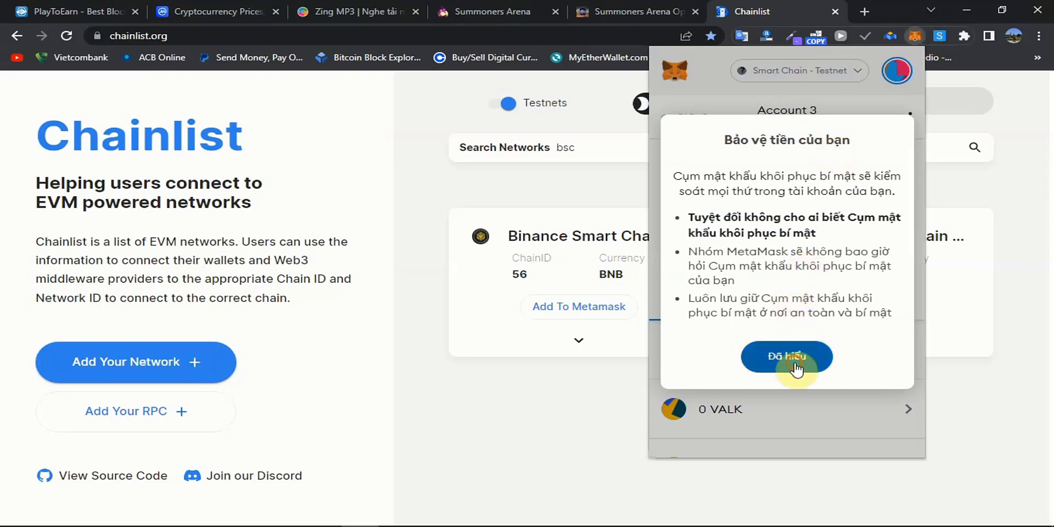
# Browse MetaMask's network list, close it, and open a new blank tab.
pyautogui.click(838, 74)
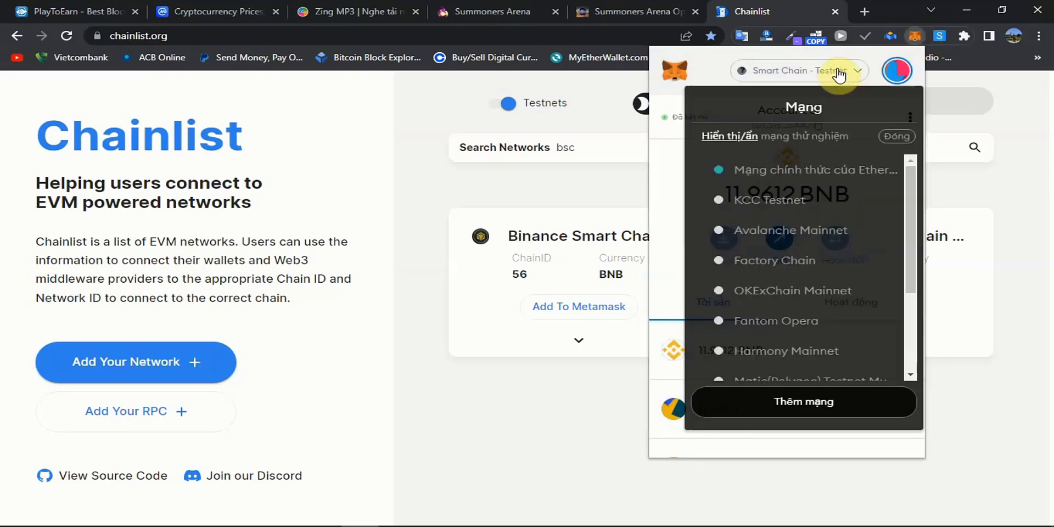
pyautogui.scroll(-3, 811, 362)
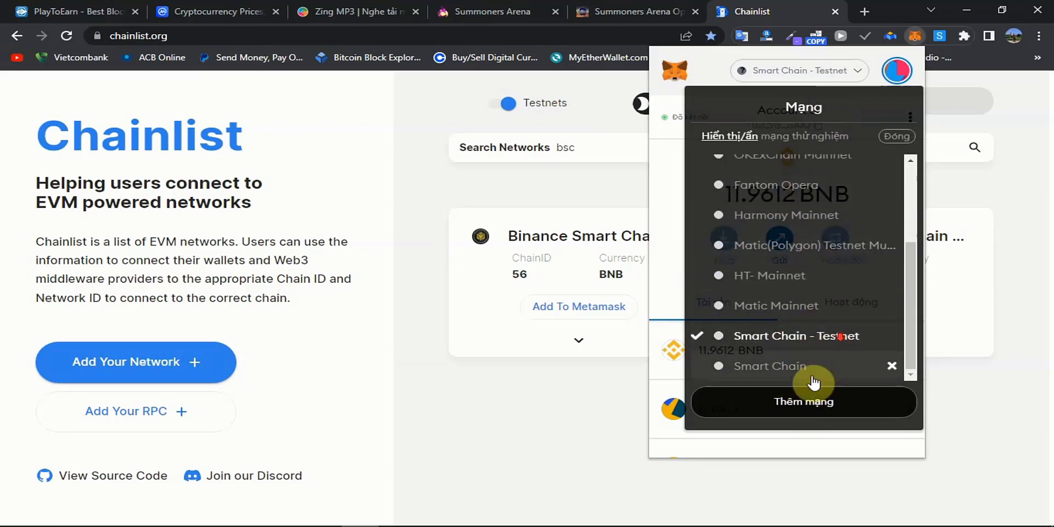
pyautogui.click(1015, 285)
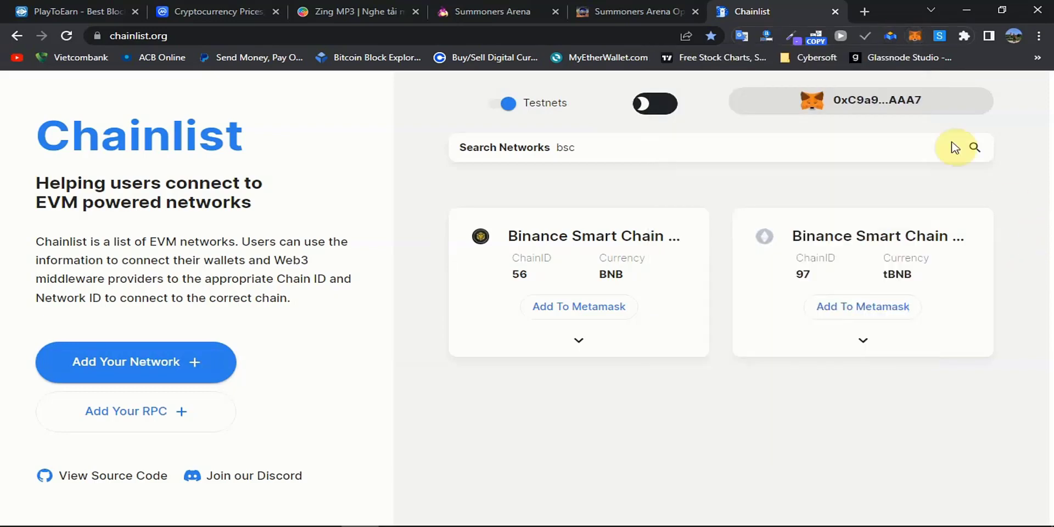
pyautogui.click(865, 12)
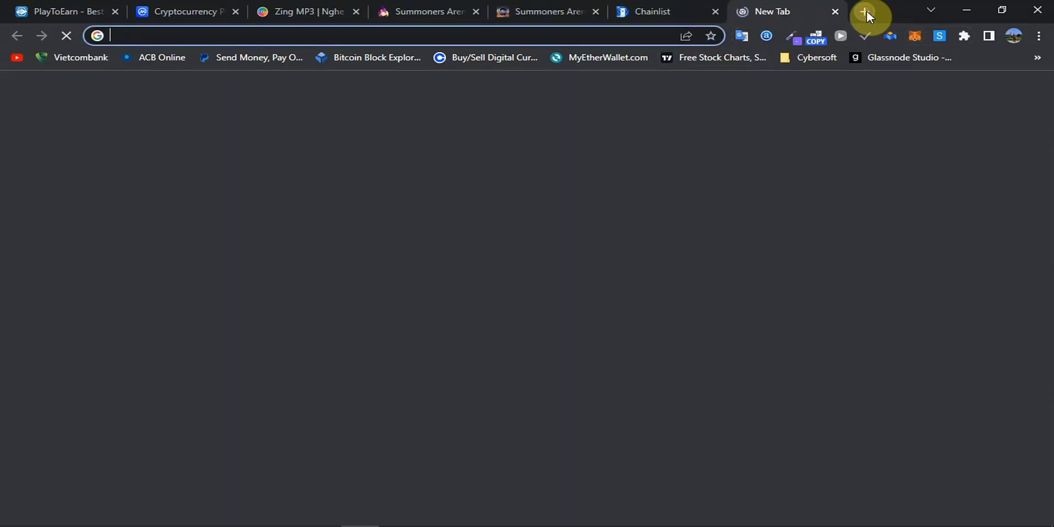
# Load the BNB testnet faucet, paste the copied wallet address, and request 1 BNB.
pyautogui.write('testnet.binance.org/faucet-smart')
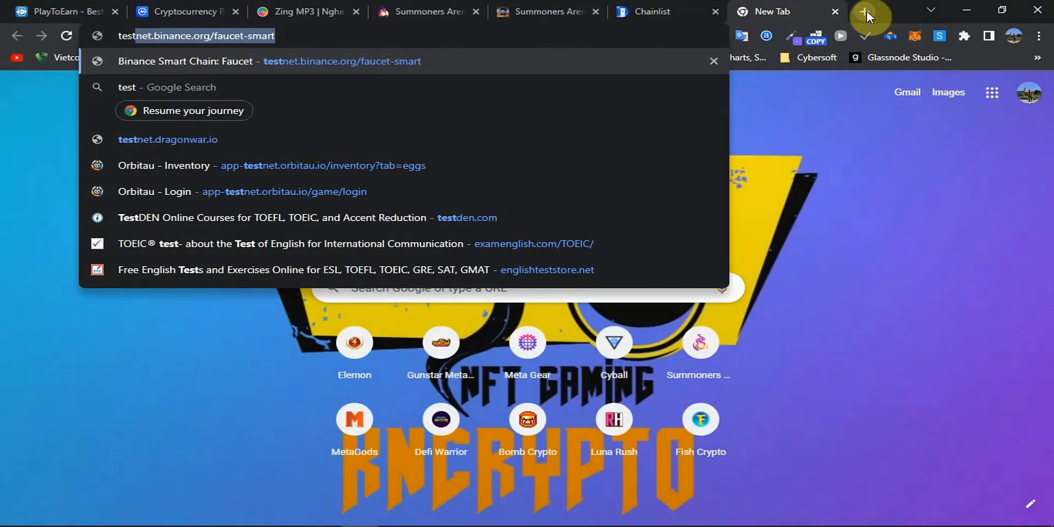
pyautogui.press('Return')
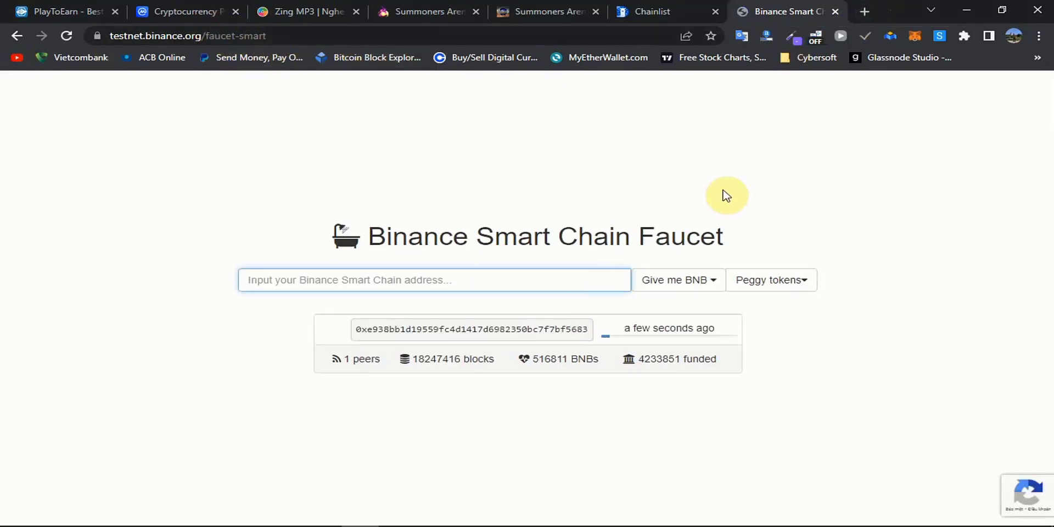
pyautogui.click(911, 38)
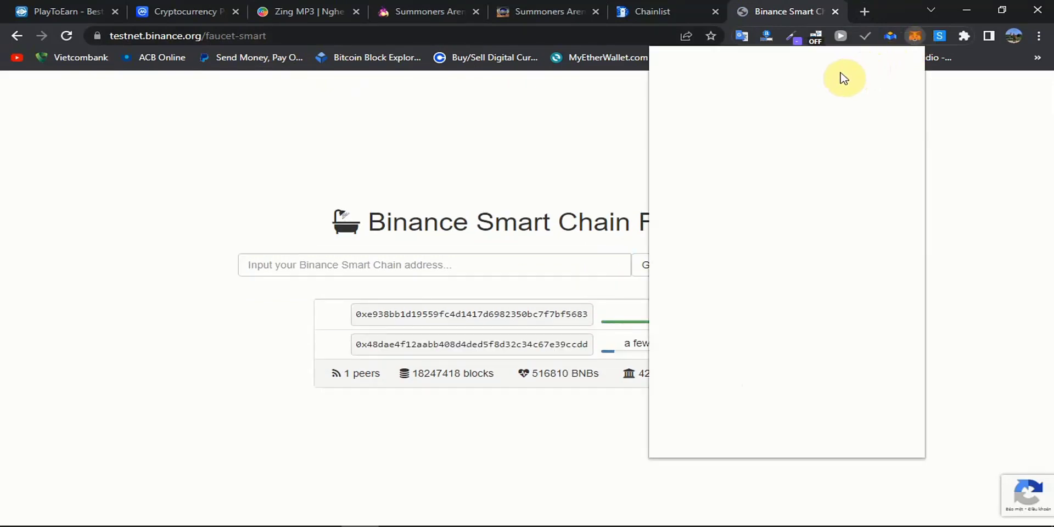
pyautogui.click(798, 130)
pyautogui.click(448, 282)
pyautogui.hotkey('ctrl', 'v')
pyautogui.click(714, 265)
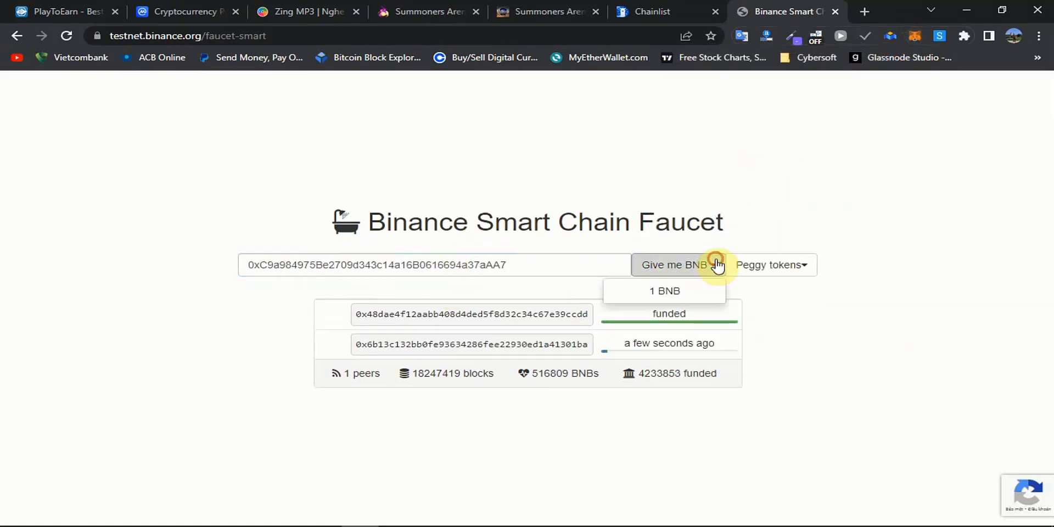
pyautogui.click(682, 292)
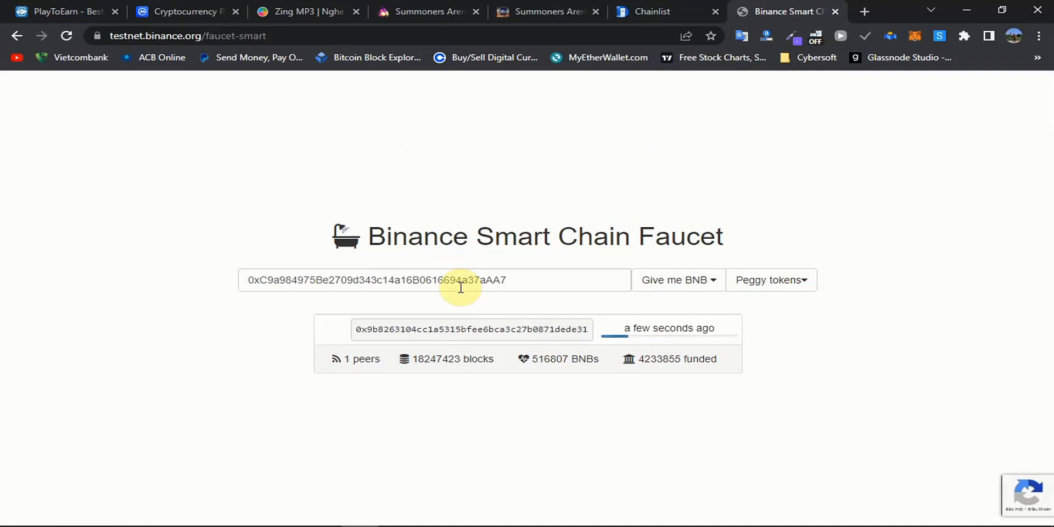
# Request another 1 BNB, then close the faucet and Chainlist tabs.
pyautogui.click(567, 289)
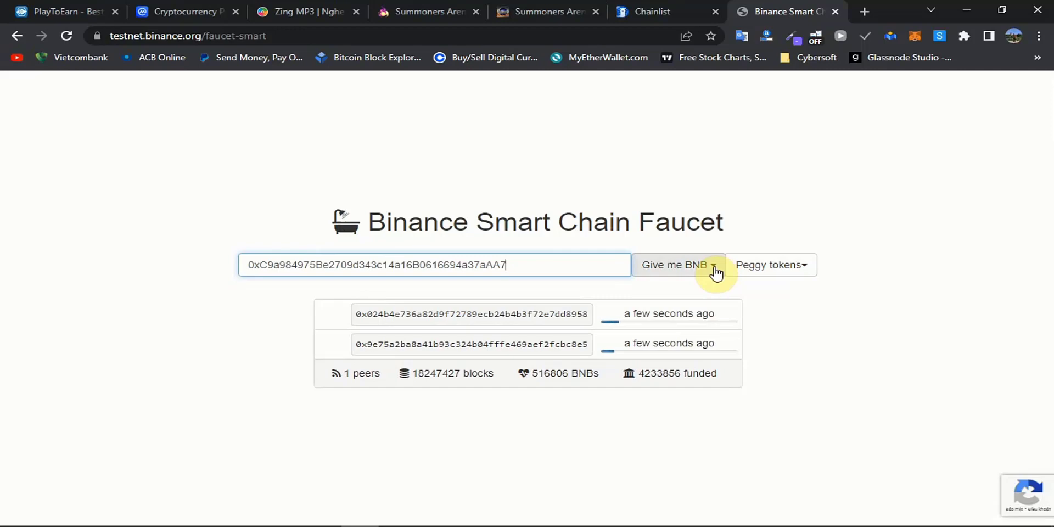
pyautogui.click(702, 254)
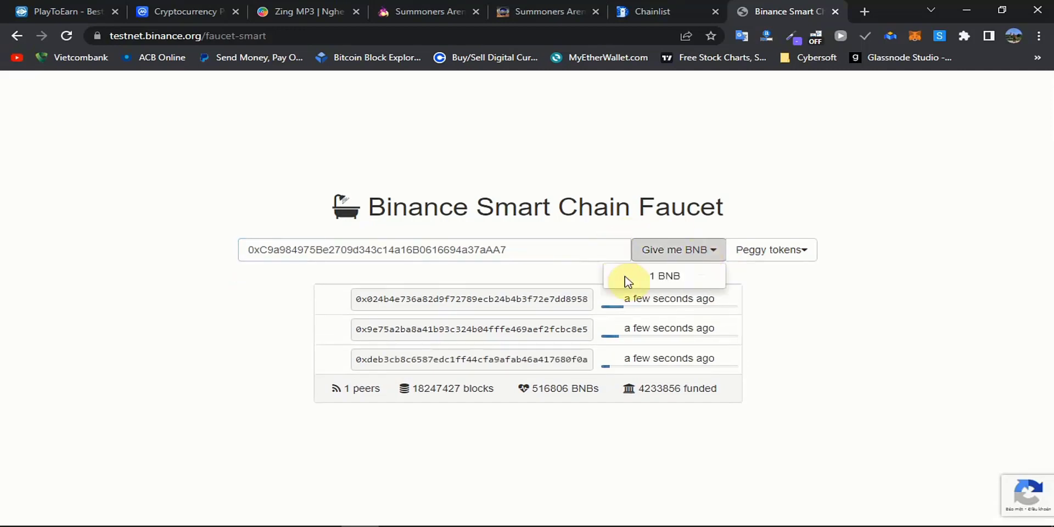
pyautogui.click(657, 269)
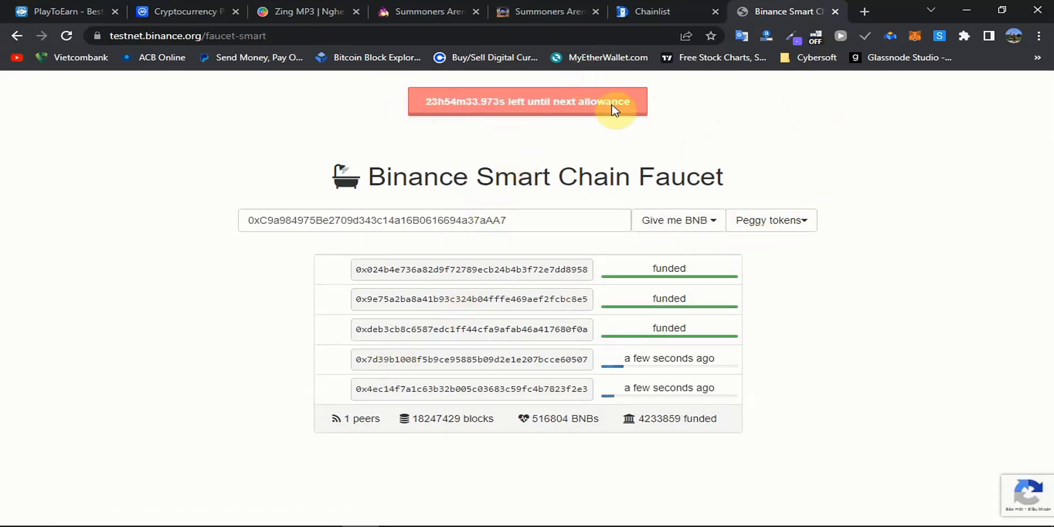
pyautogui.click(836, 11)
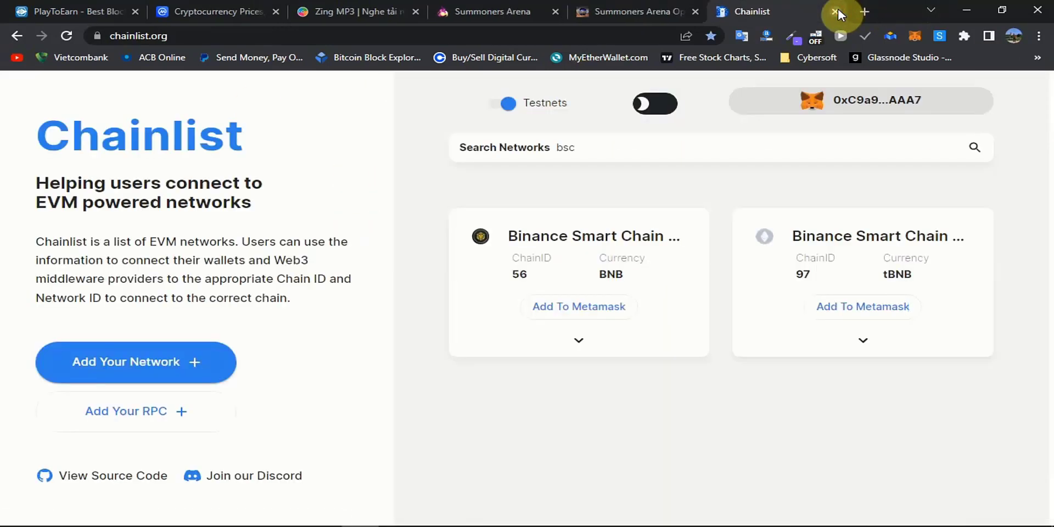
pyautogui.click(835, 12)
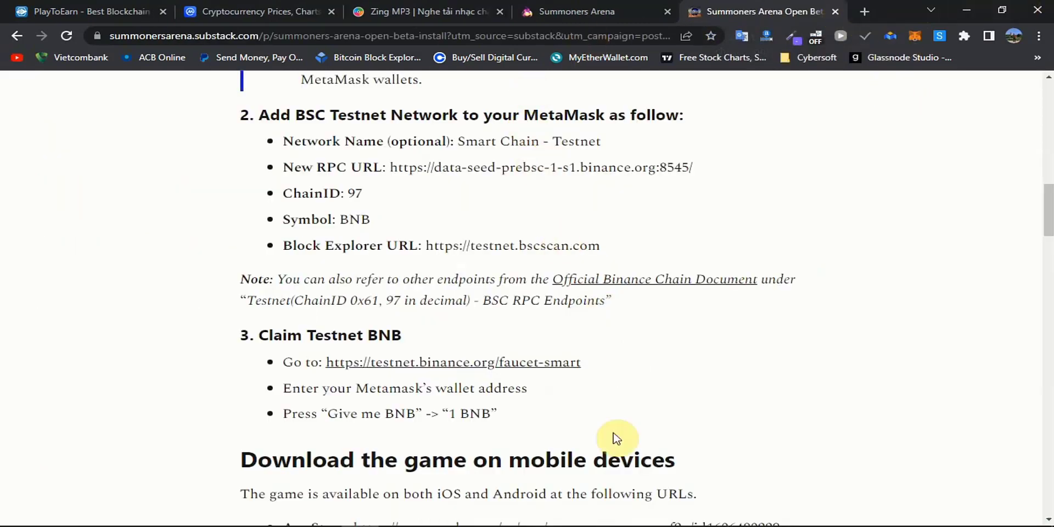
# Scroll the guide to Account Registration and Login and open betamarket.summonersarena.io in a new tab.
pyautogui.scroll(-6, 625, 366)
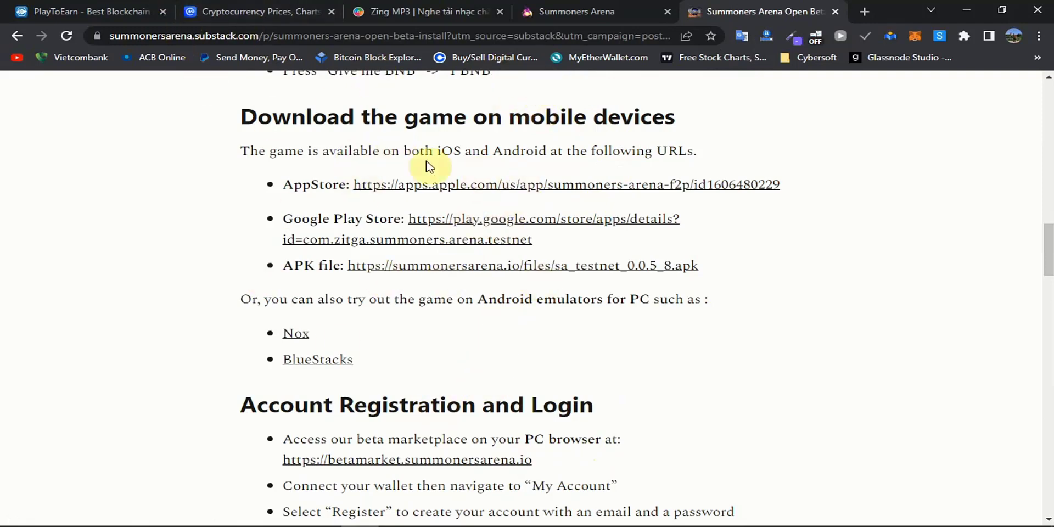
pyautogui.scroll(-4, 488, 267)
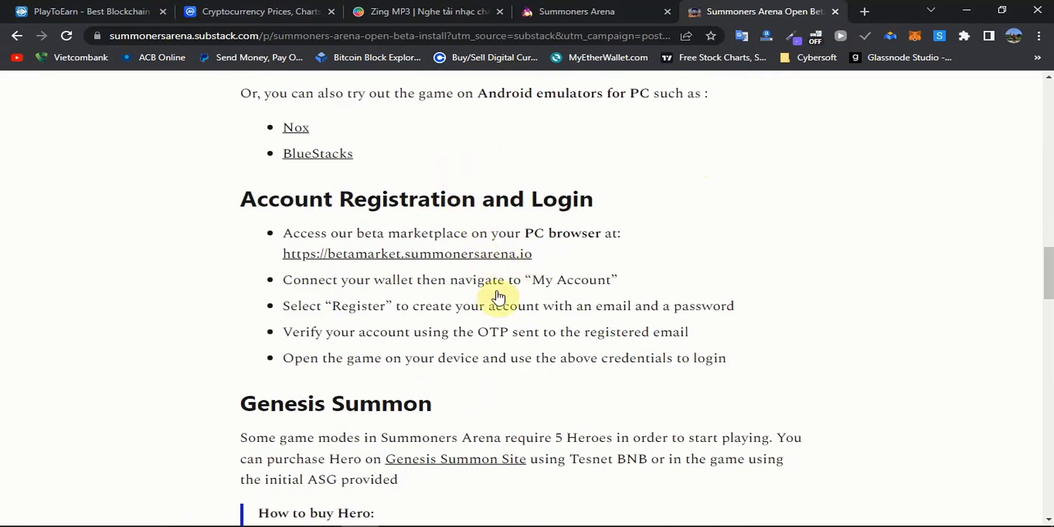
pyautogui.click(485, 260)
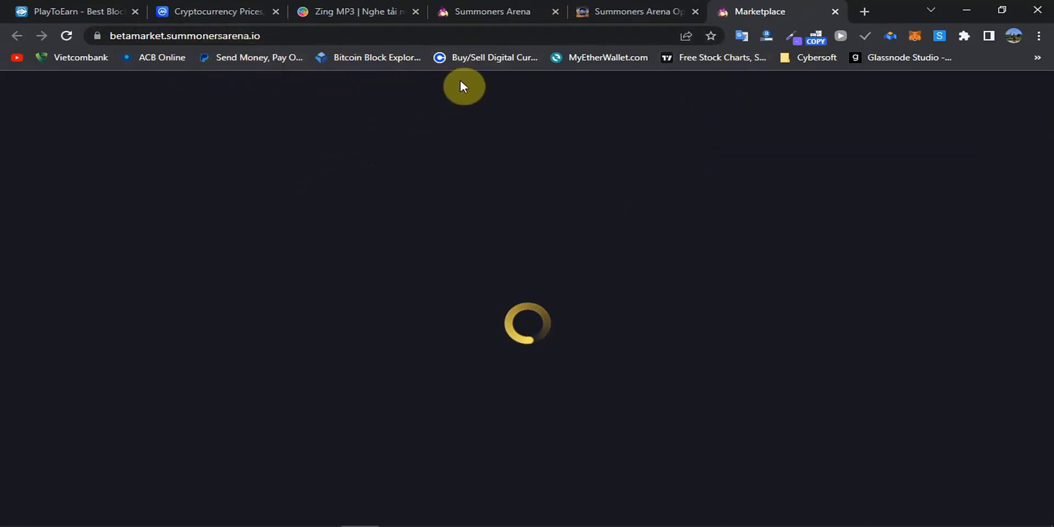
# Check the wallet's 12.961 BNB balance in MetaMask, then open the connected wallet's address menu.
pyautogui.click(915, 38)
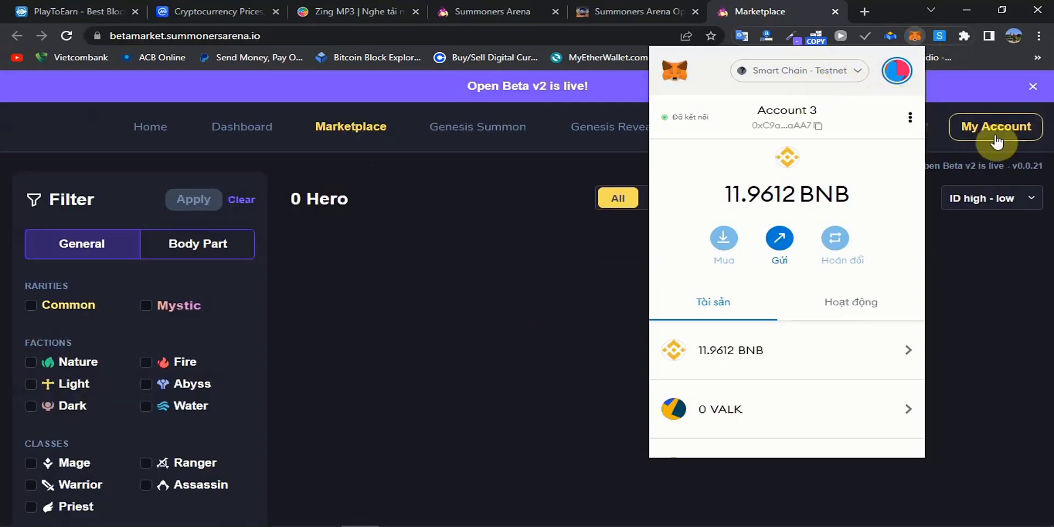
pyautogui.click(1010, 303)
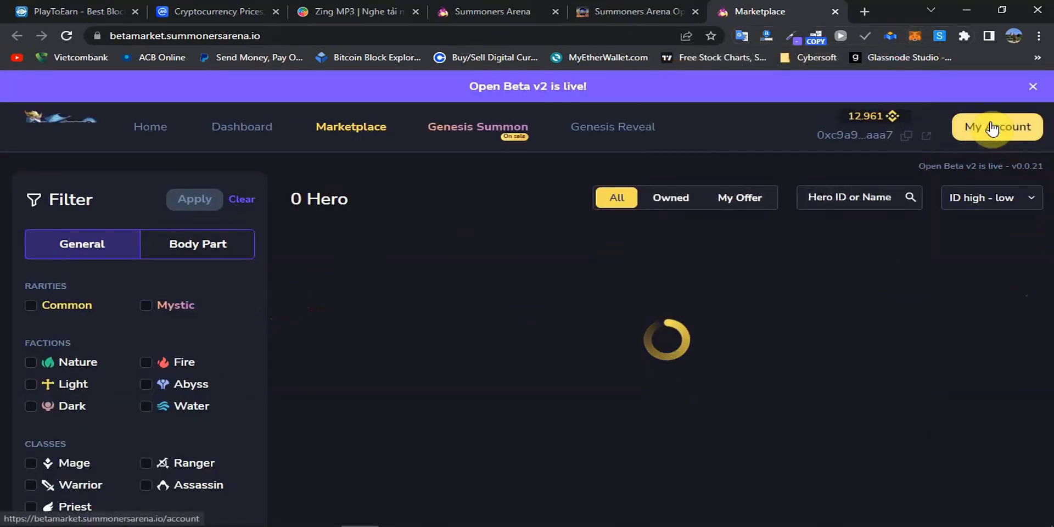
pyautogui.click(873, 136)
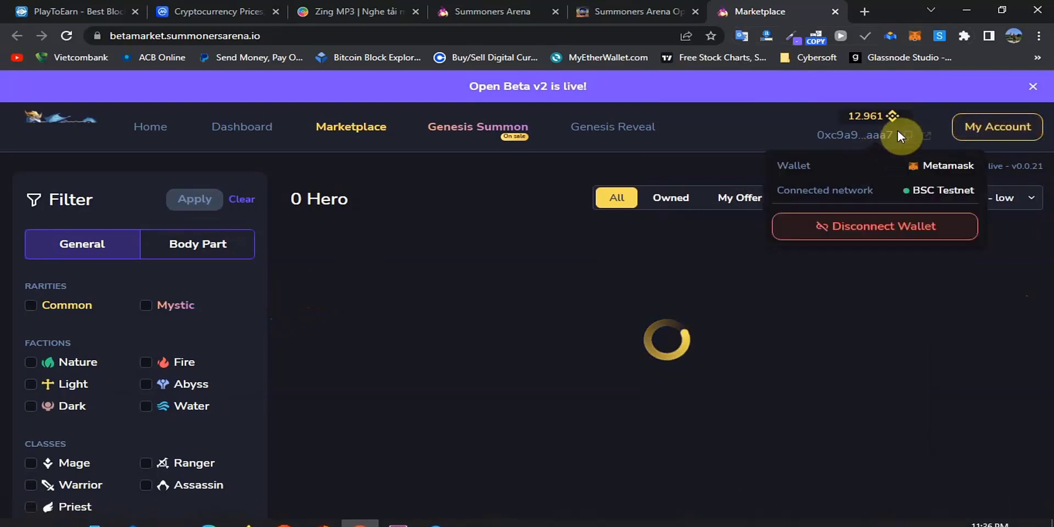
# Go to My Account, start registration, and fill in the saved email and password.
pyautogui.click(997, 132)
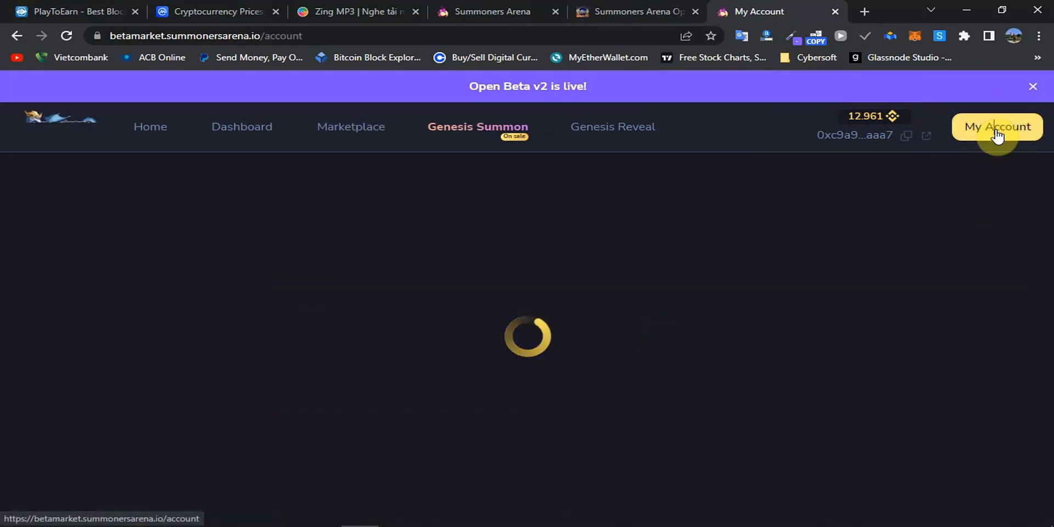
pyautogui.scroll(-2, 601, 237)
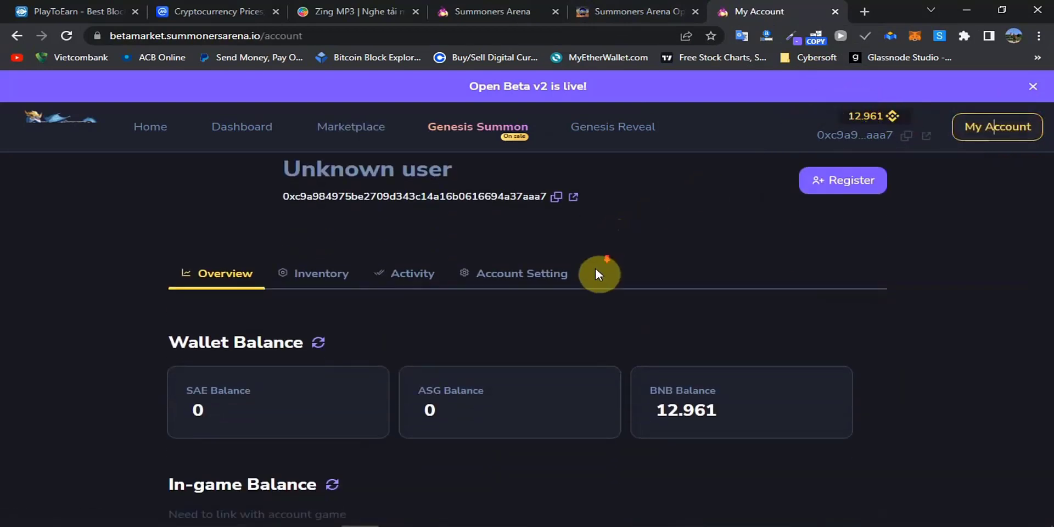
pyautogui.scroll(2, 776, 230)
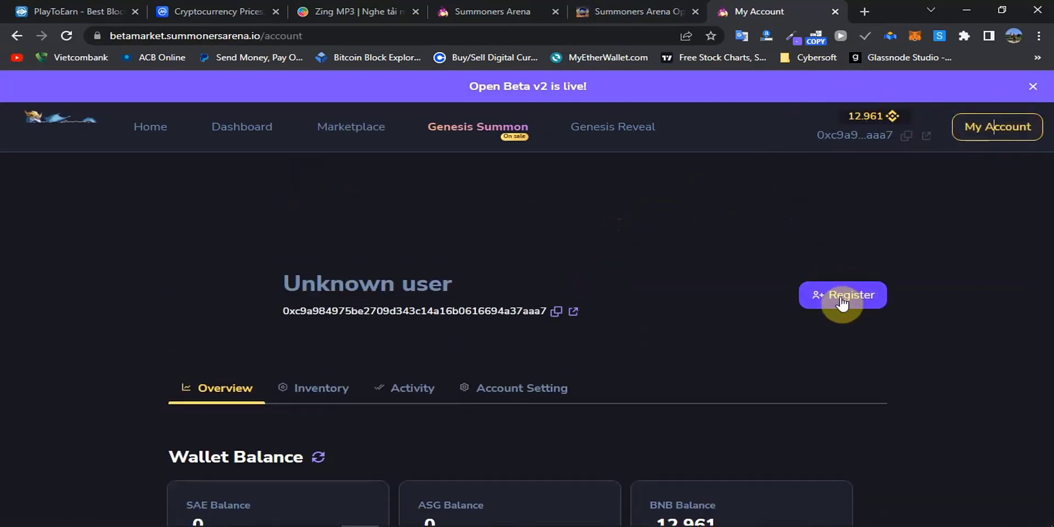
pyautogui.scroll(-2, 768, 313)
pyautogui.scroll(2, 807, 317)
pyautogui.click(835, 298)
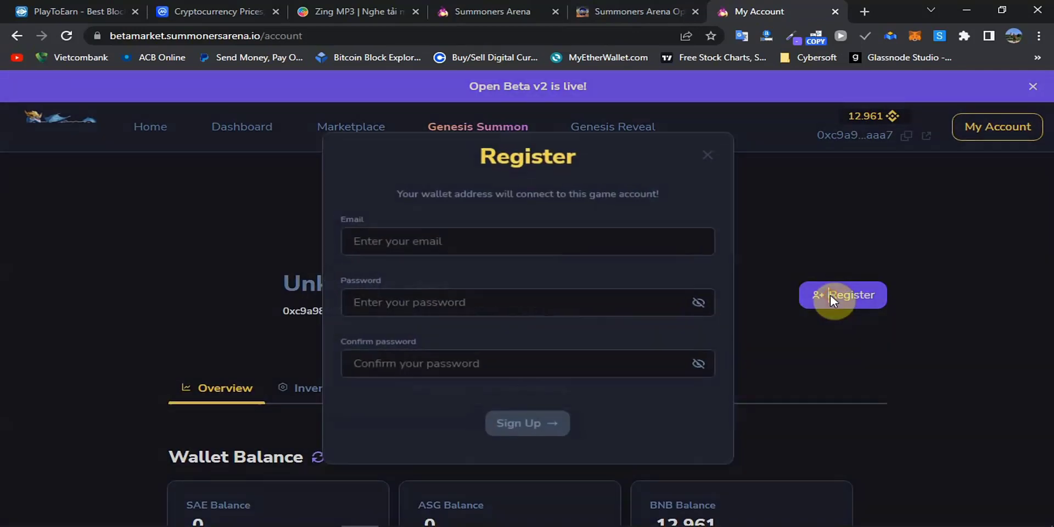
pyautogui.tripleClick(532, 239)
pyautogui.press('Down')
pyautogui.press('Return')
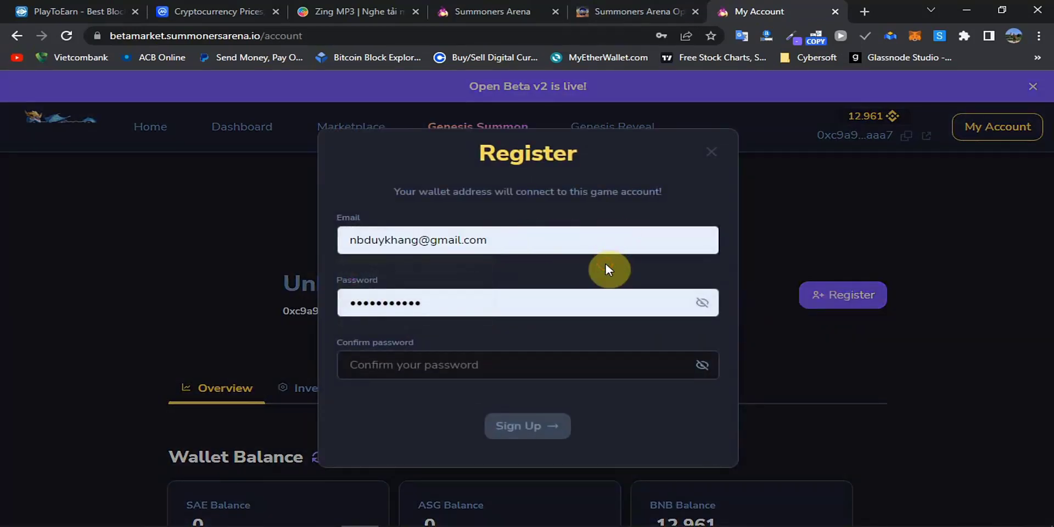
# Re-enter the password under Confirm password, submit Sign Up, and focus the OTP code box.
pyautogui.click(449, 300)
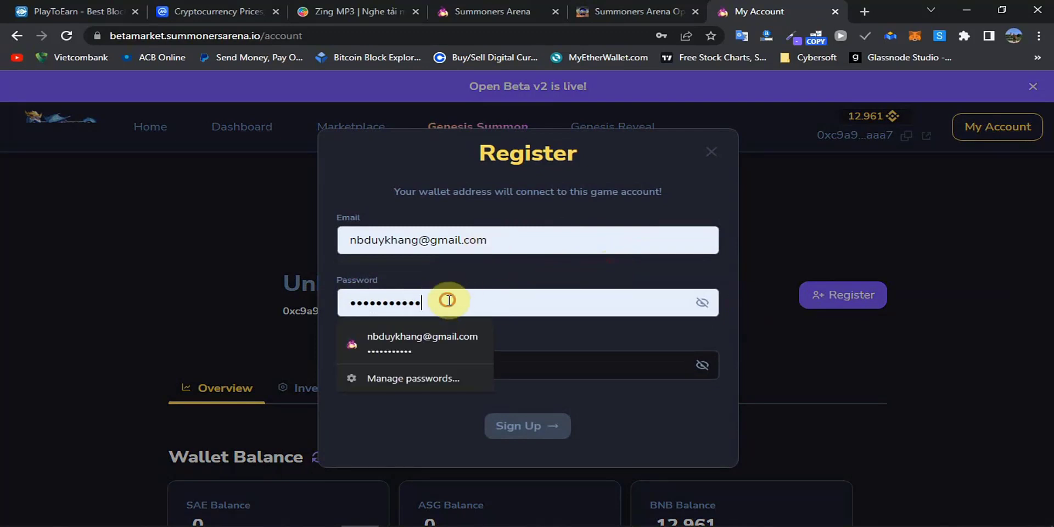
pyautogui.click(561, 360)
pyautogui.write('***')
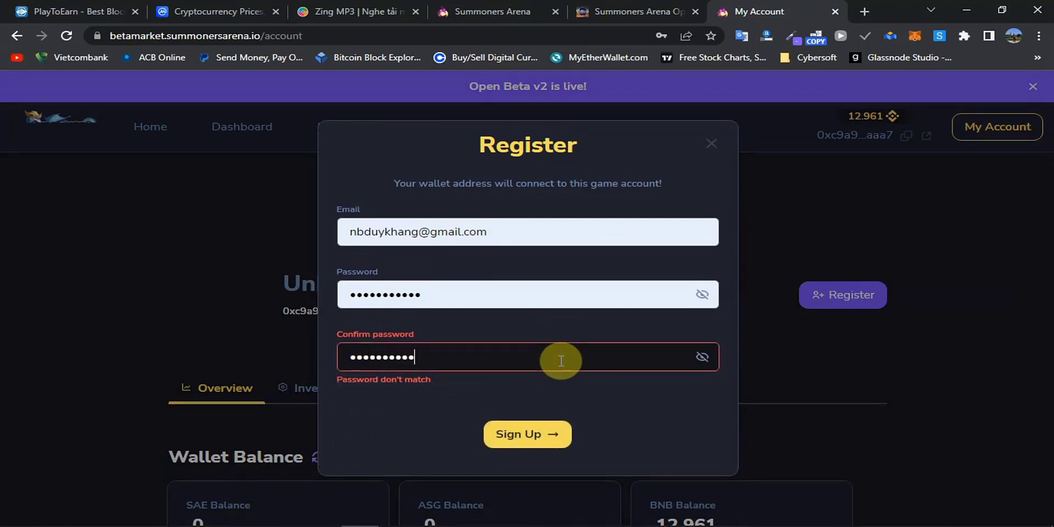
pyautogui.write('*')
pyautogui.click(532, 427)
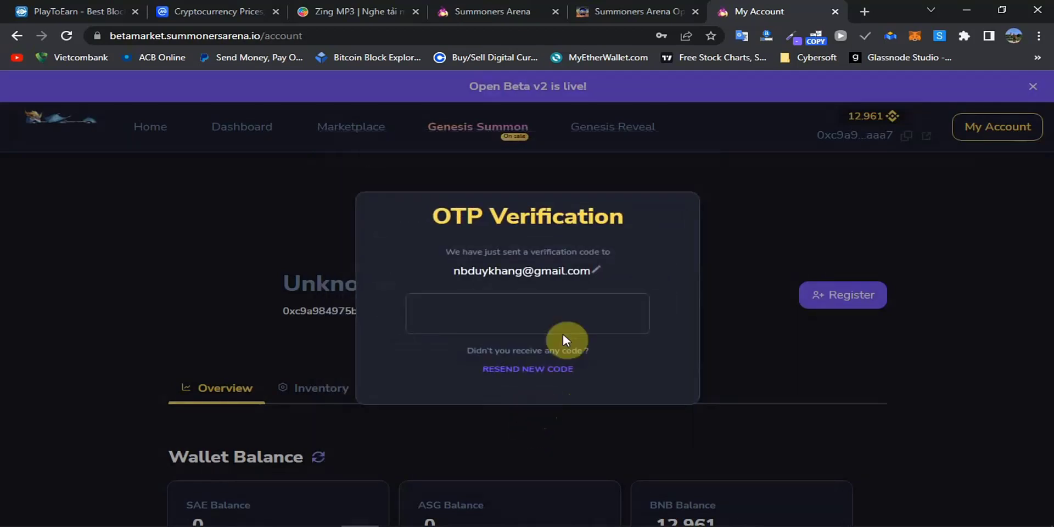
pyautogui.click(568, 320)
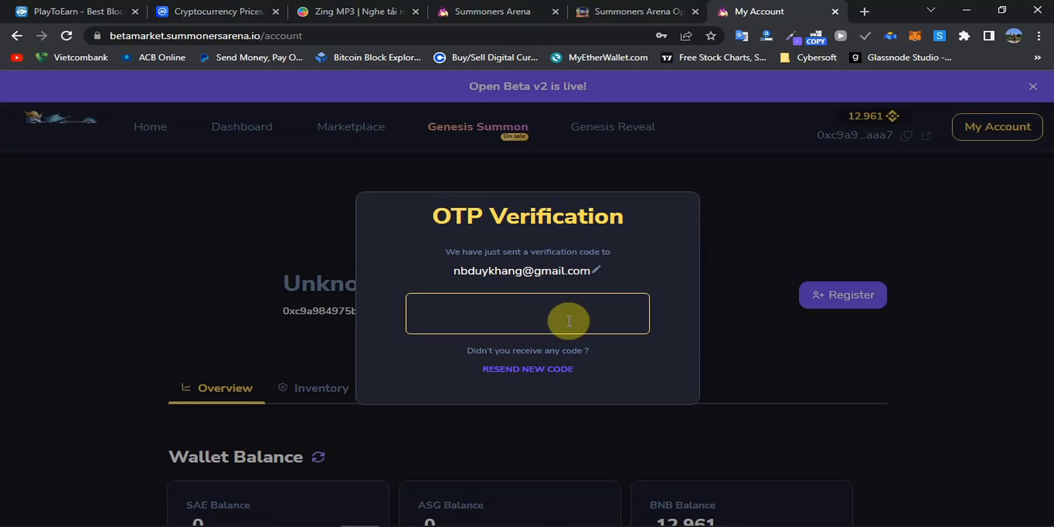
# Enter the emailed verification code and dismiss the Welcome dialog with 'OK, let's go'.
pyautogui.click(565, 313)
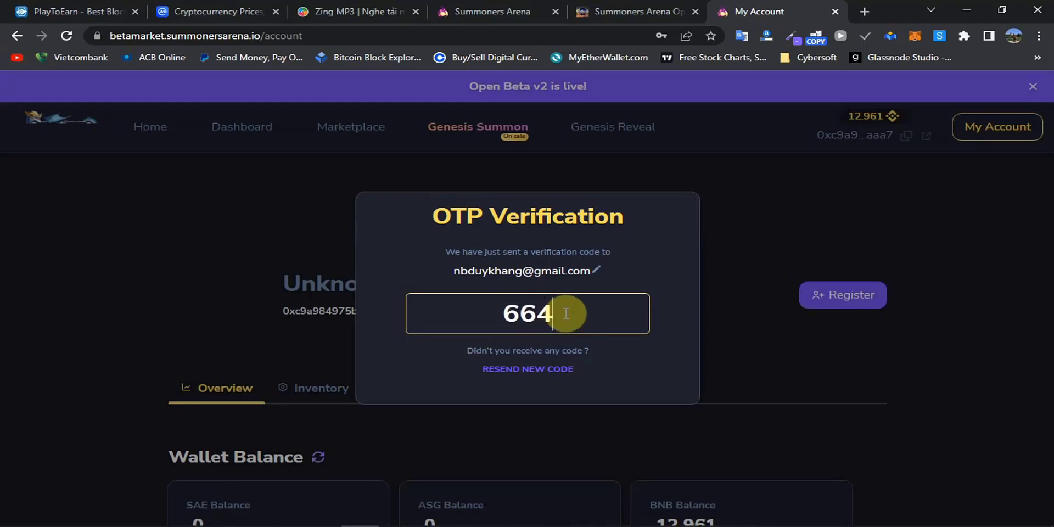
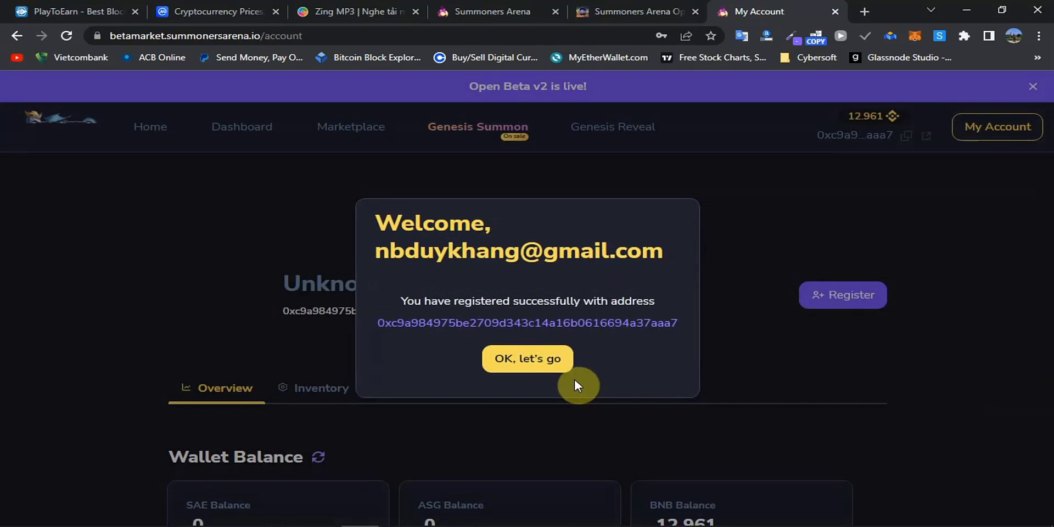
pyautogui.click(535, 362)
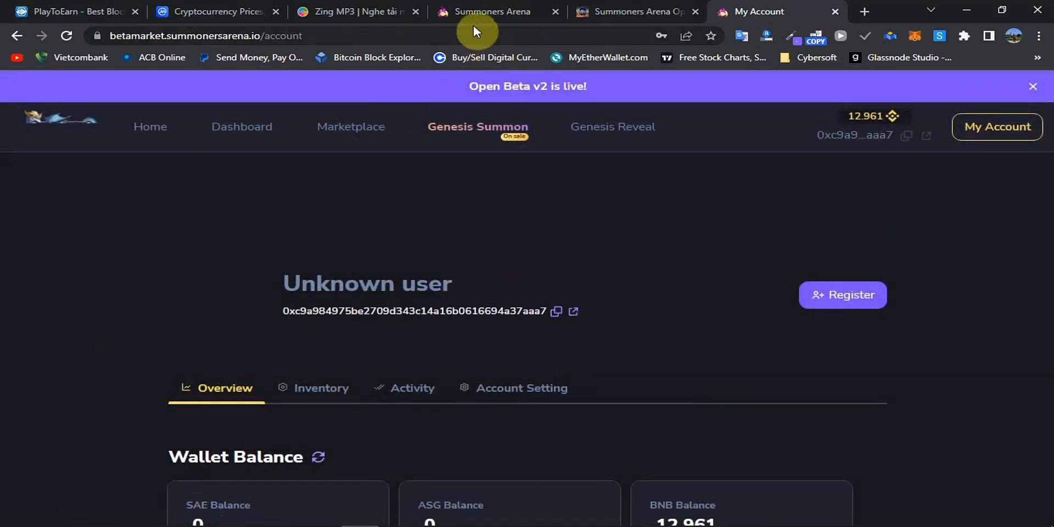
# Open the guide's 'Genesis Summon Site' link in a new tab and check the loaded page.
pyautogui.click(638, 7)
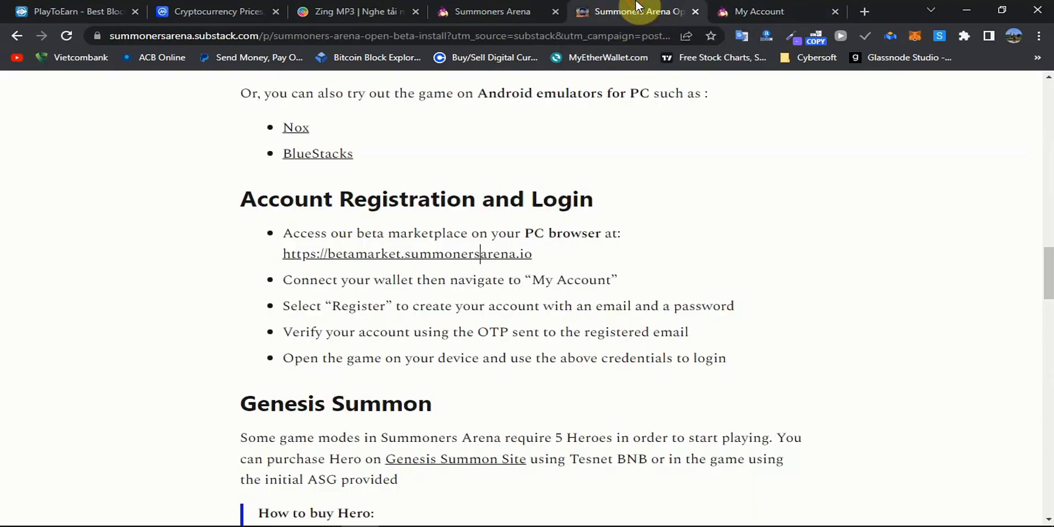
pyautogui.scroll(-5, 467, 308)
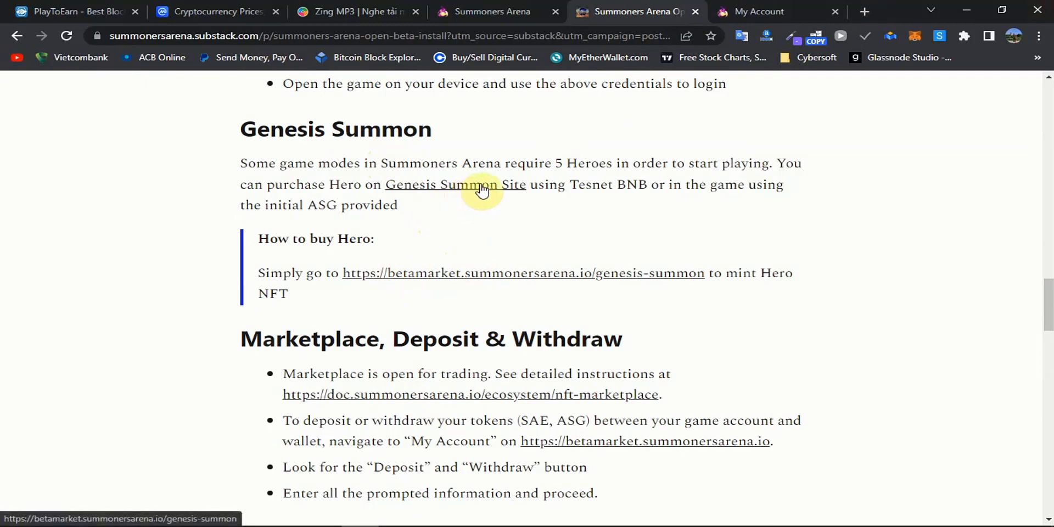
pyautogui.click(482, 186)
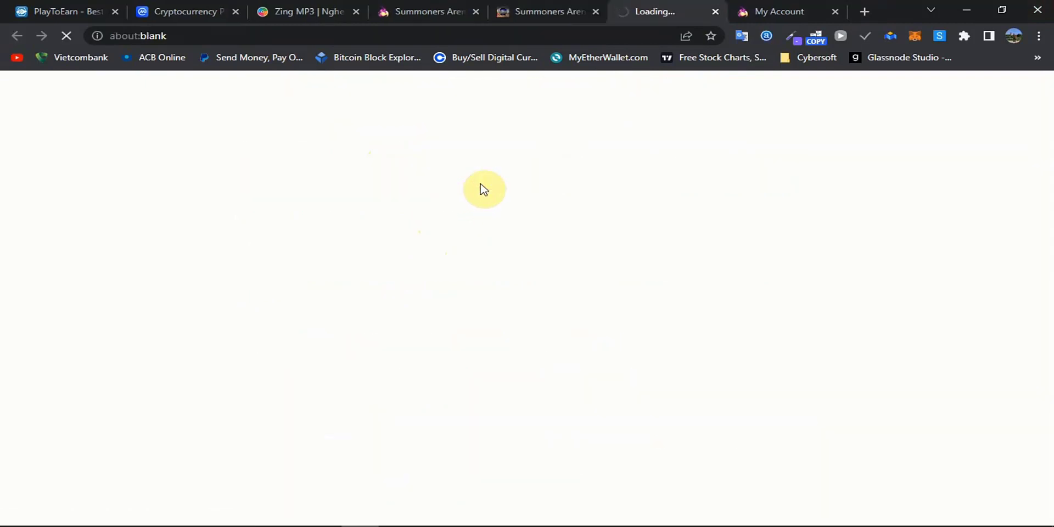
pyautogui.click(563, 9)
pyautogui.click(639, 7)
pyautogui.click(587, 6)
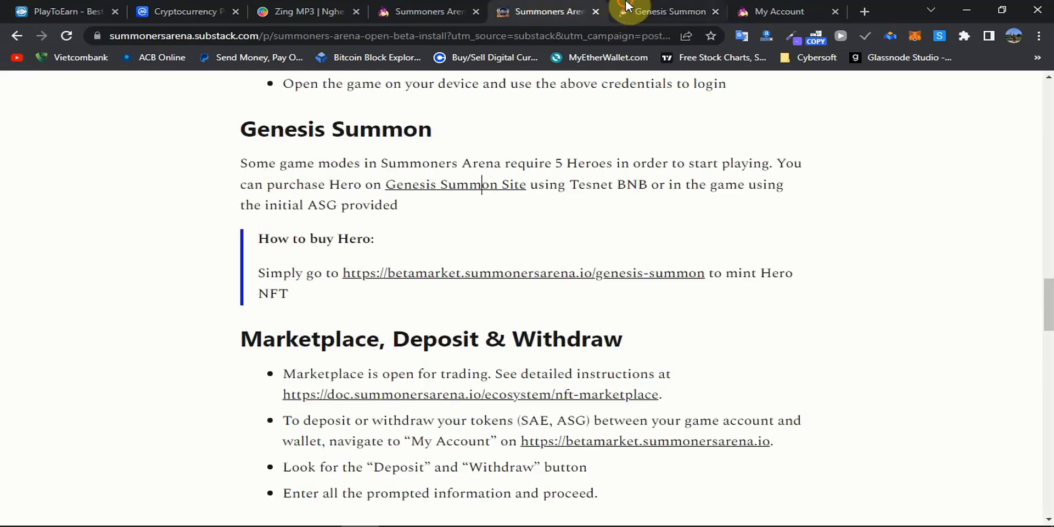
pyautogui.click(625, 7)
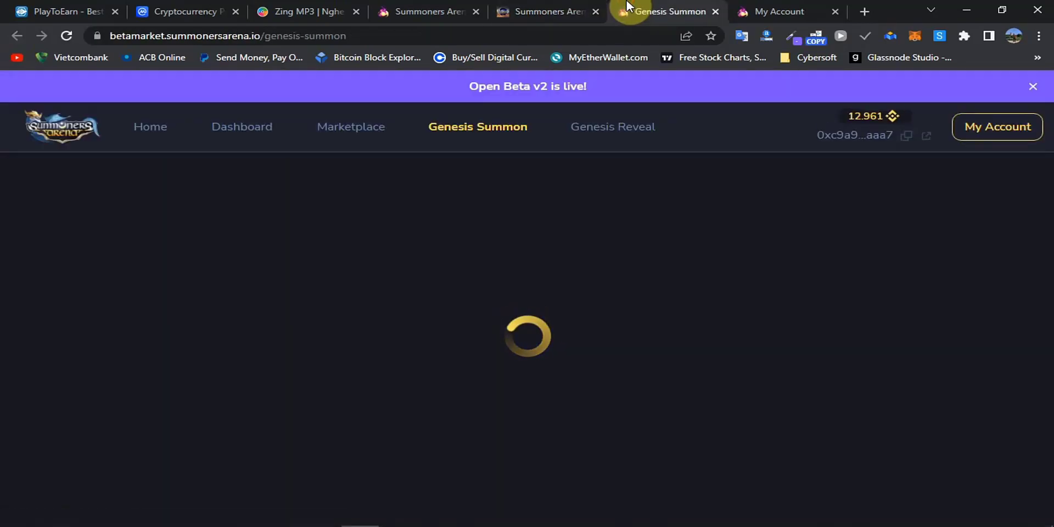
# Scroll the Genesis Summon page, then return to the guide's Marketplace, Deposit & Withdraw section.
pyautogui.scroll(-4, 559, 315)
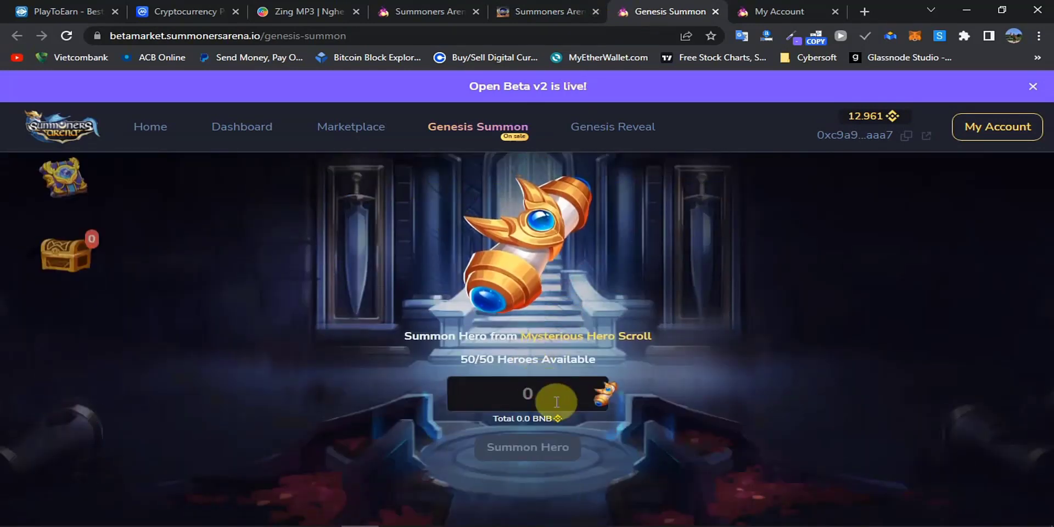
pyautogui.scroll(4, 659, 411)
pyautogui.scroll(-5, 659, 410)
pyautogui.click(548, 11)
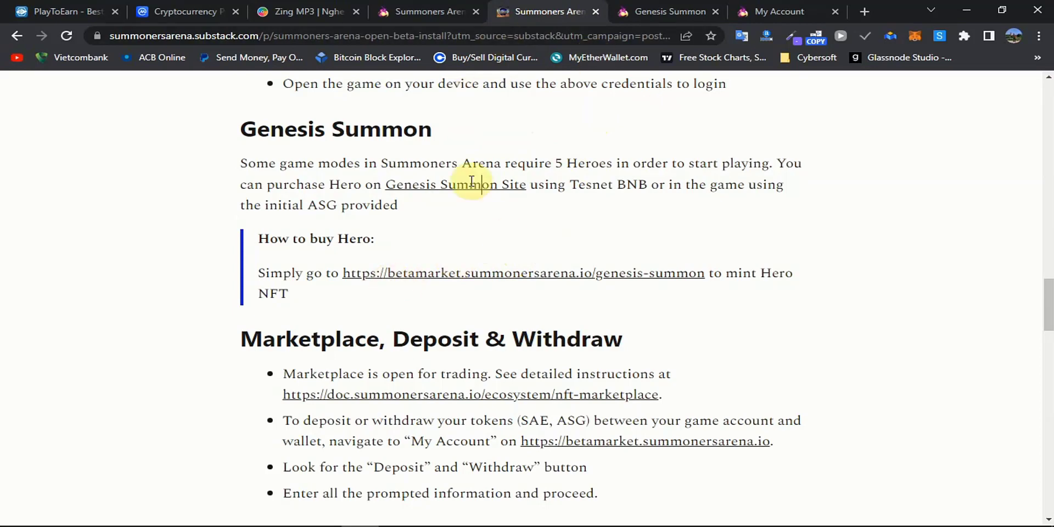
pyautogui.scroll(-6, 377, 243)
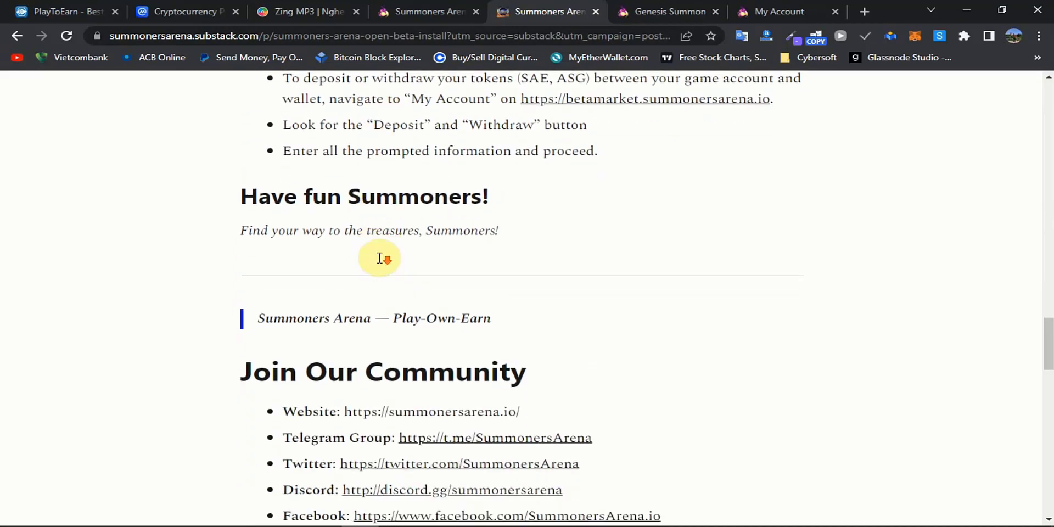
pyautogui.scroll(5, 485, 269)
pyautogui.scroll(-1, 642, 190)
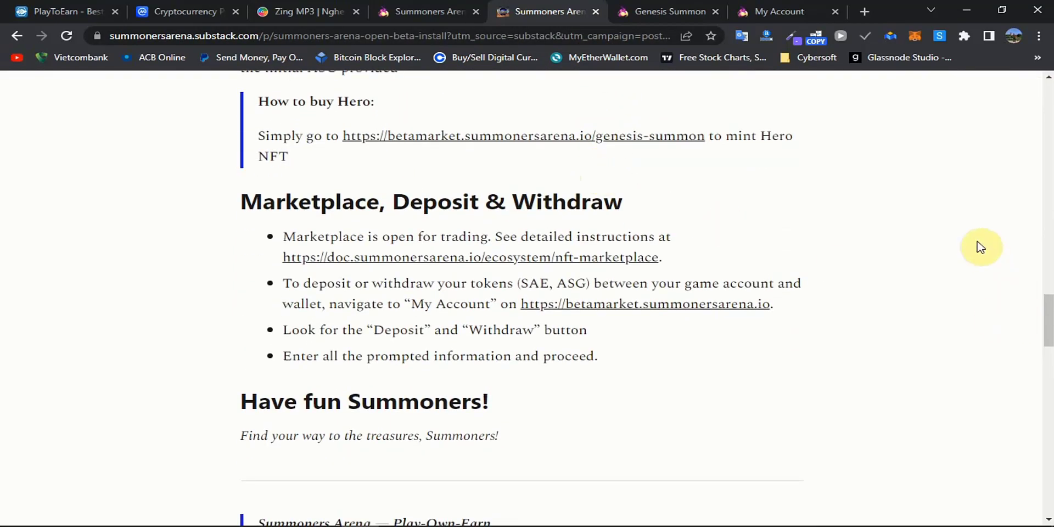
# On the Genesis Summon page, start a 5-hero summon, then cancel it.
pyautogui.click(653, 8)
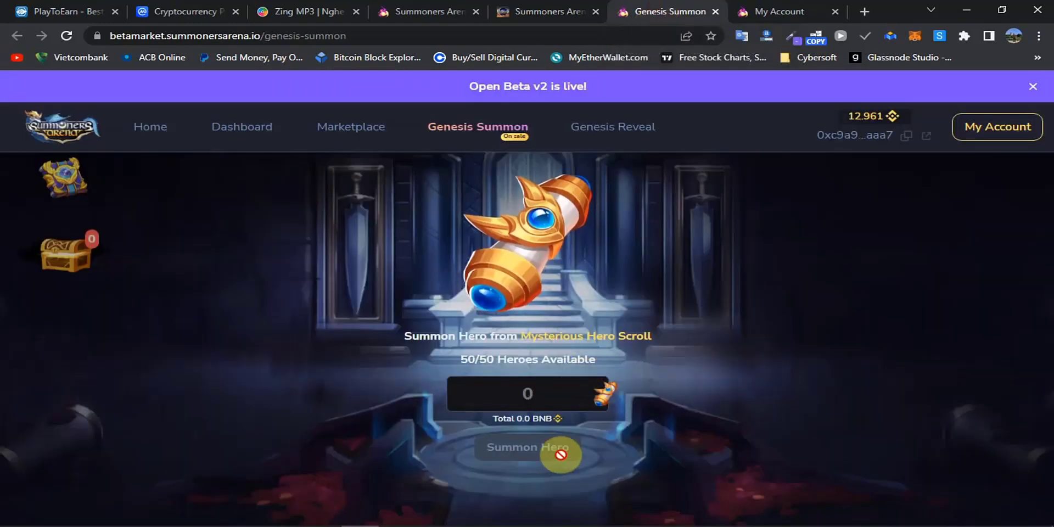
pyautogui.write('5')
pyautogui.click(525, 444)
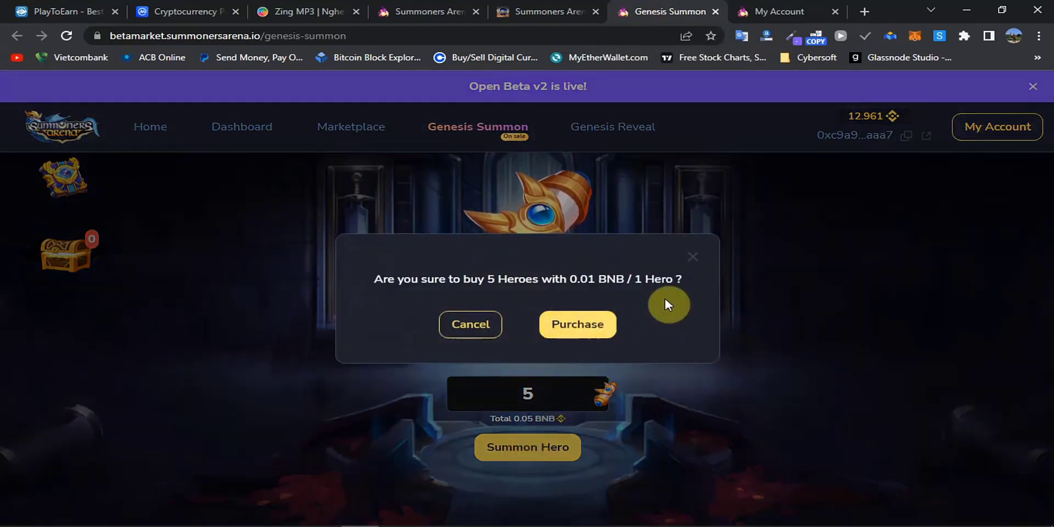
pyautogui.click(697, 269)
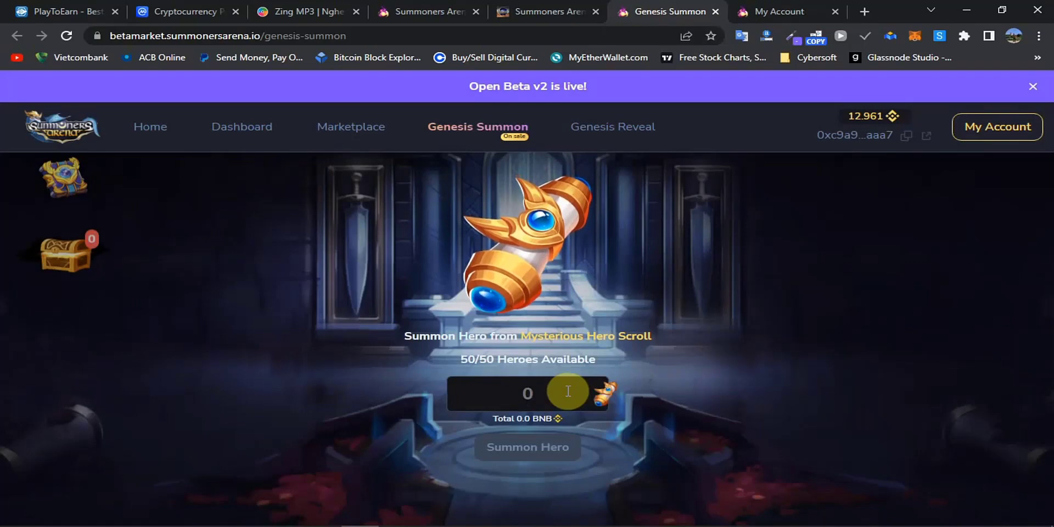
# Summon 20 heroes and confirm the 0.2 BNB purchase.
pyautogui.write('20')
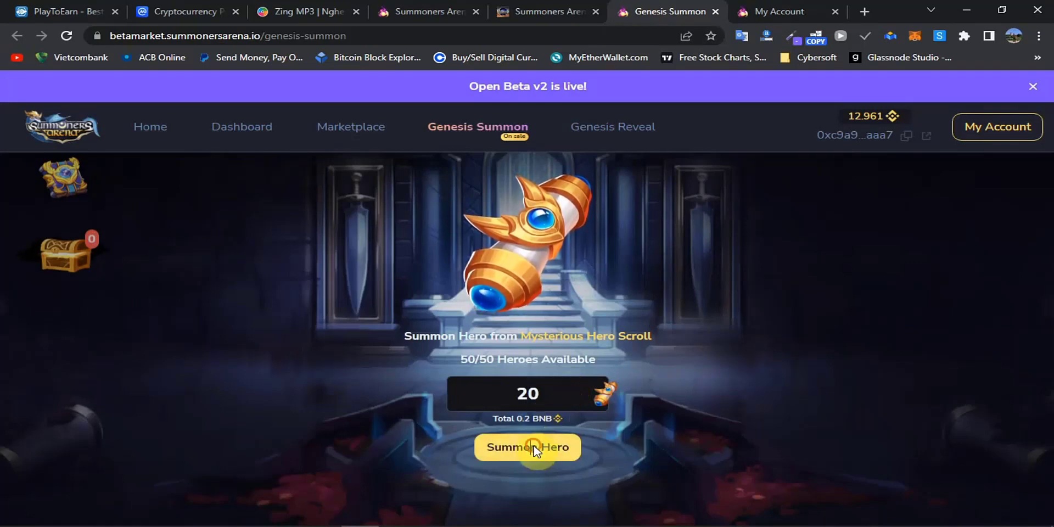
pyautogui.click(535, 449)
pyautogui.click(581, 328)
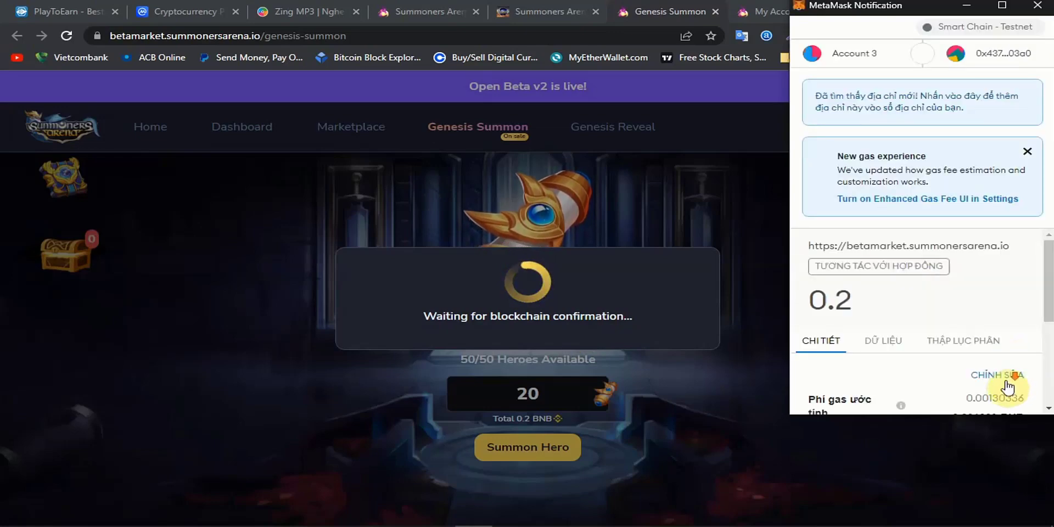
# Approve the 0.2 BNB summon transaction (0.20130336 BNB with gas) in MetaMask.
pyautogui.scroll(-5, 1008, 387)
pyautogui.click(987, 391)
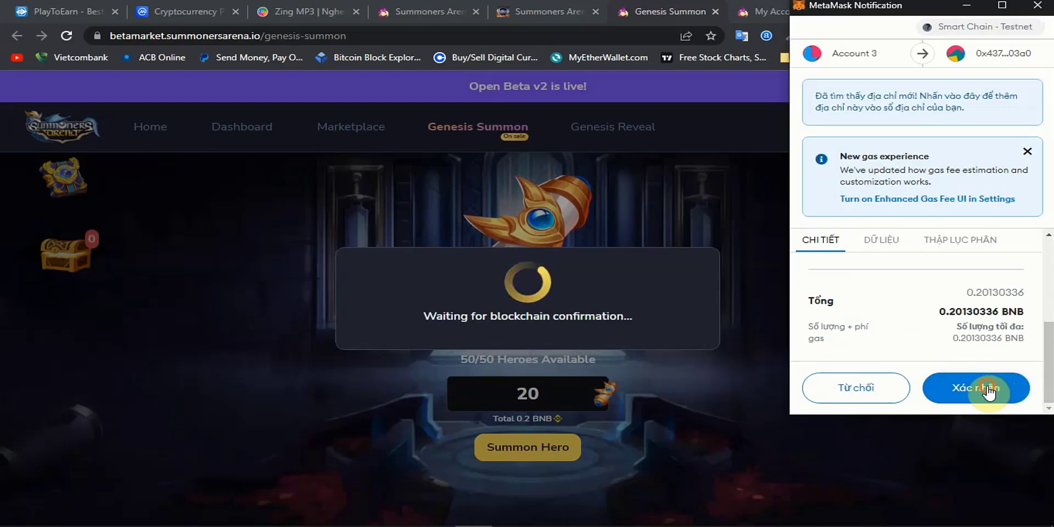